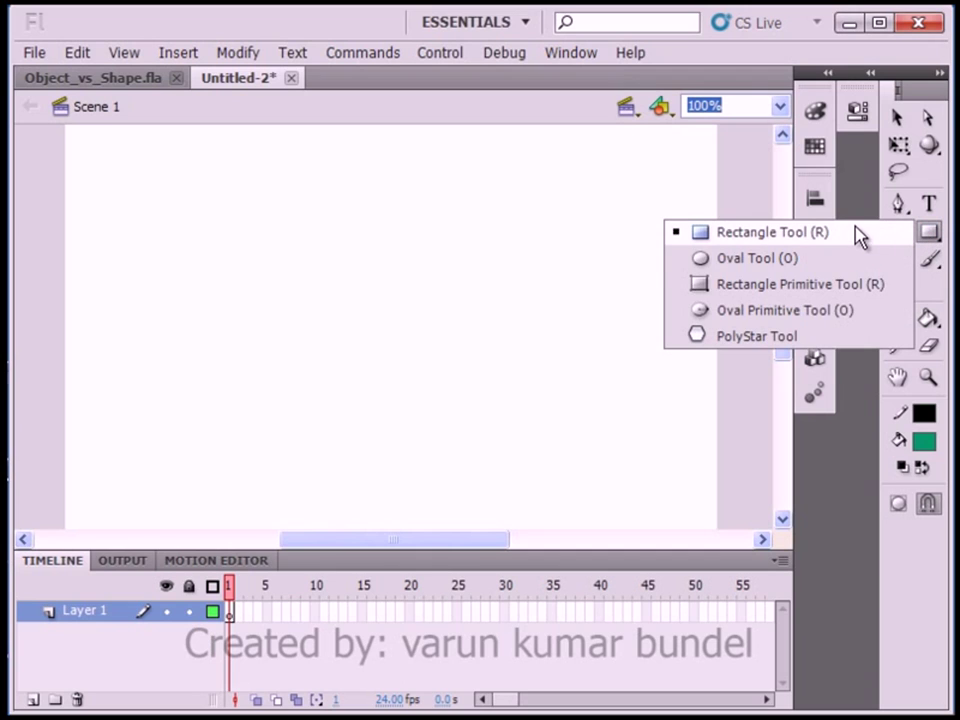
- Draw a green circle with a thin black outline on the left half of the stage, using the Oval tool in Object Drawing mode
click(757, 260)
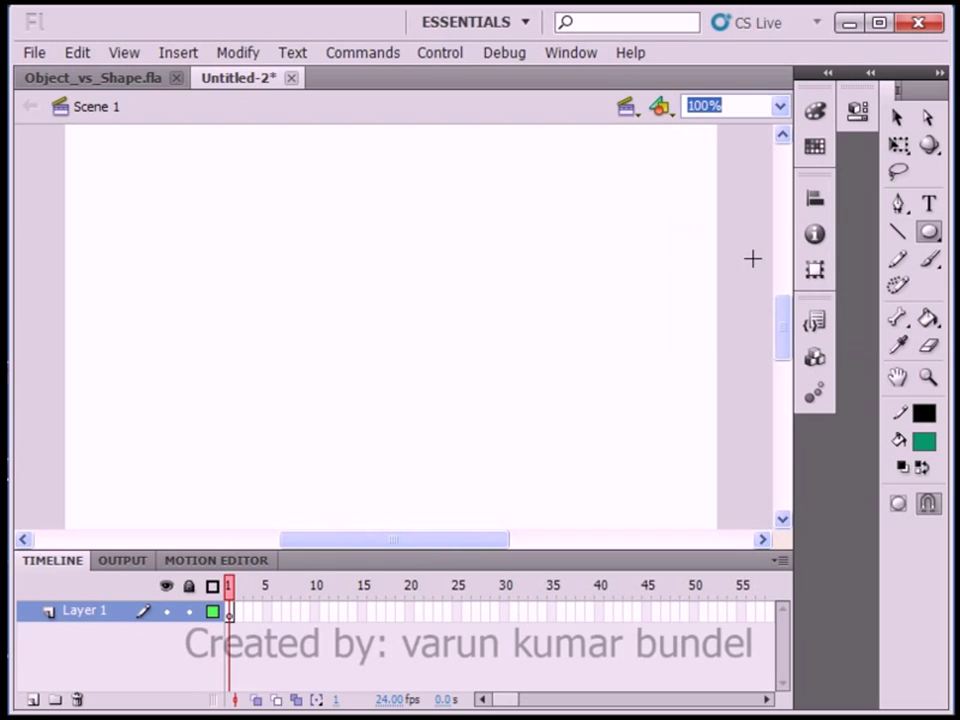
click(900, 506)
drag(182, 220, 309, 357)
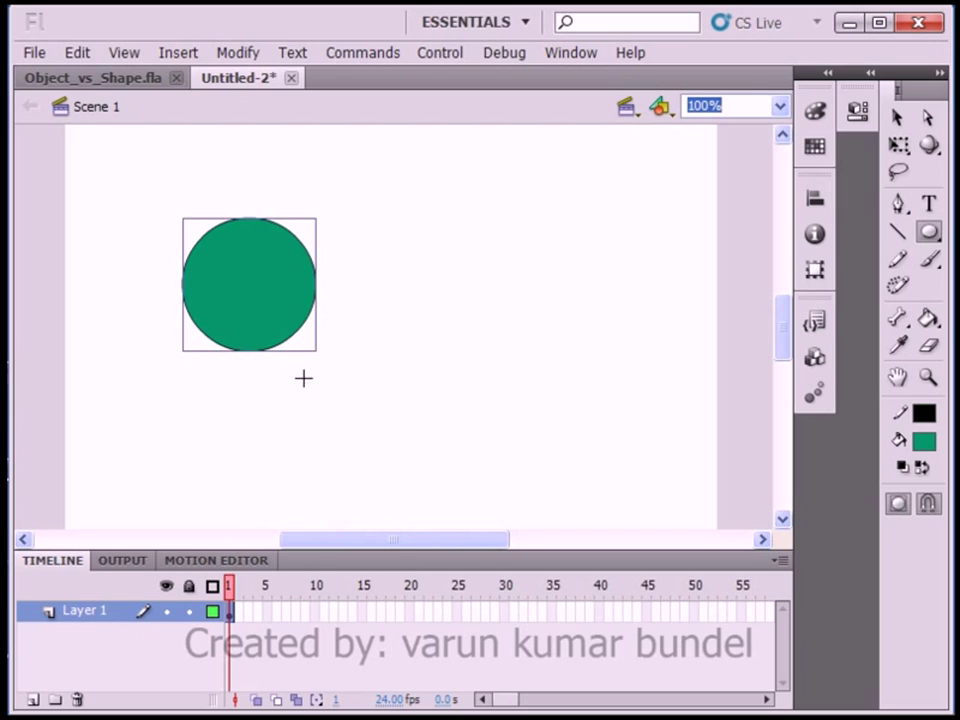
- Move the green circle object toward the upper-left corner of the stage
click(897, 120)
click(536, 259)
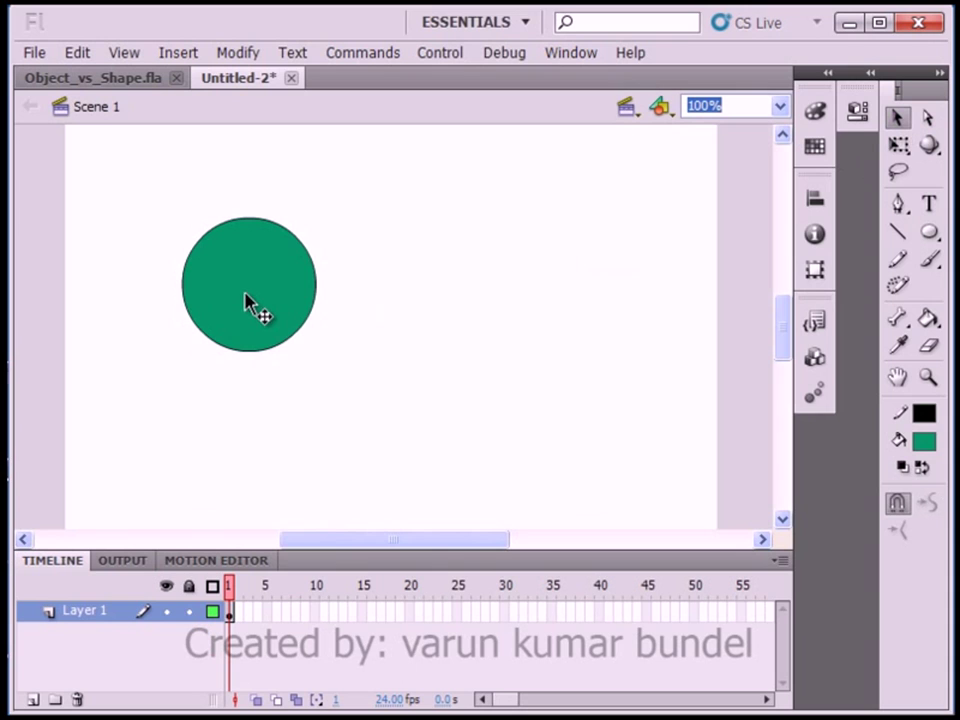
drag(255, 300, 191, 266)
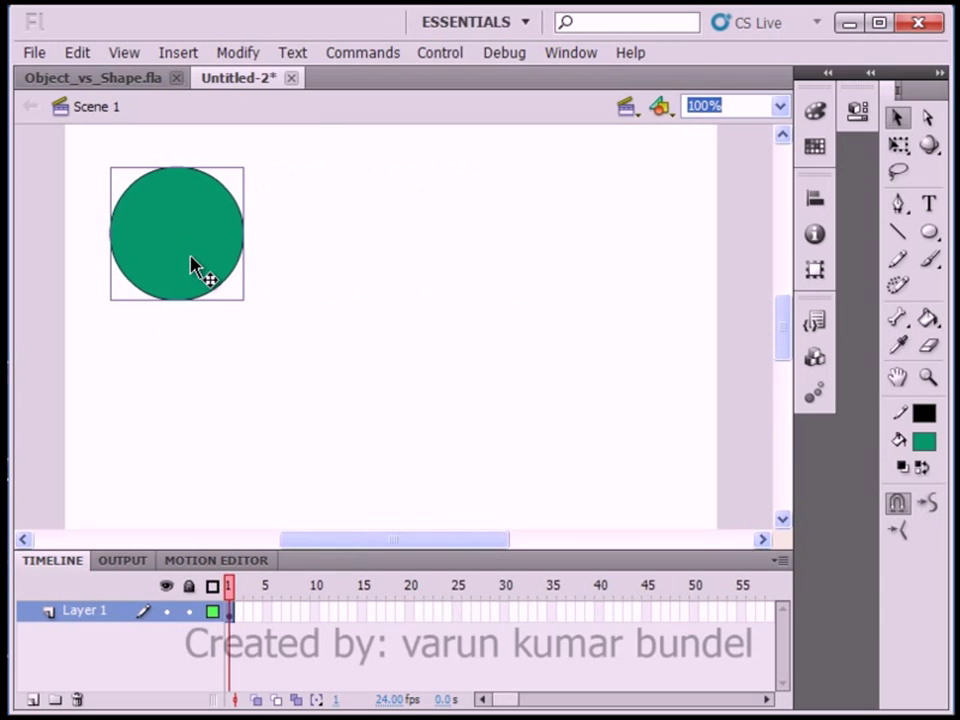
- Draw a second, larger green circle right of the stage's centre with Object Drawing mode turned off
click(929, 234)
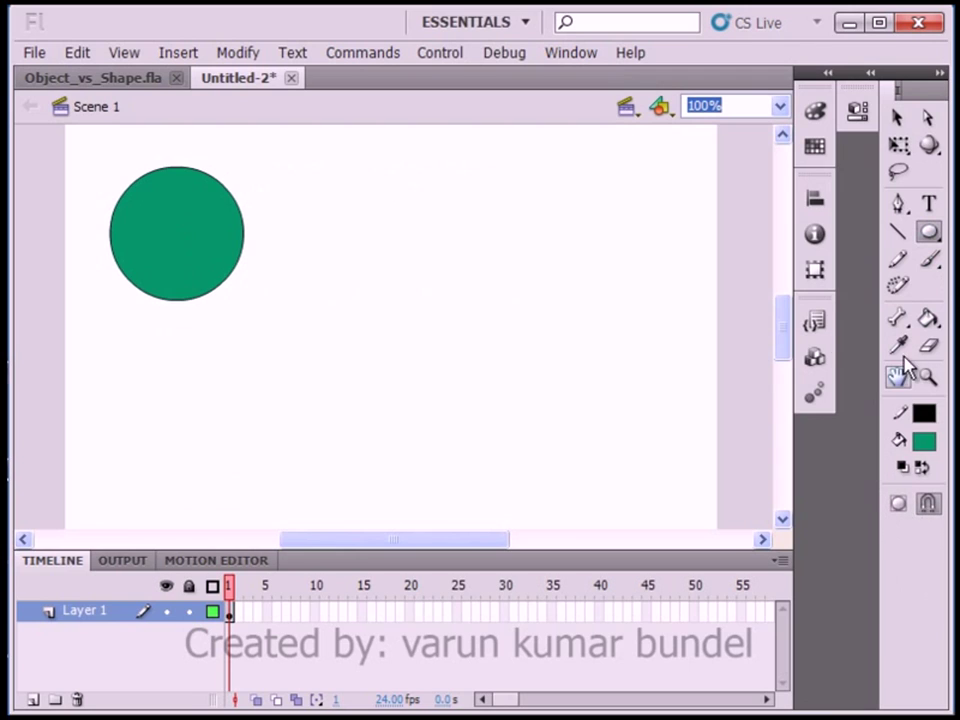
drag(416, 257, 575, 413)
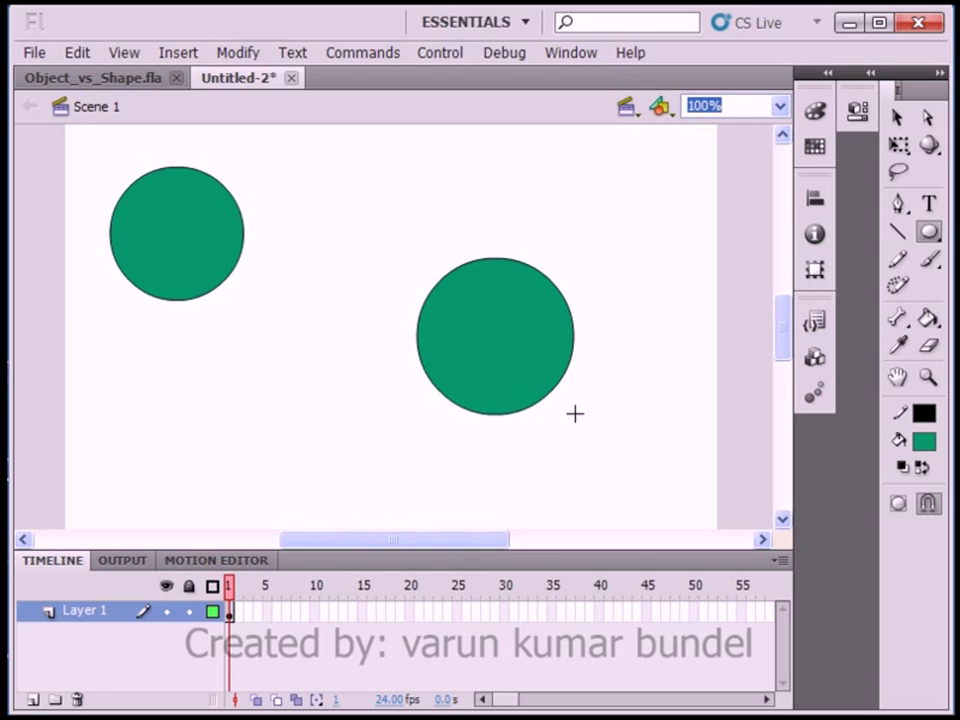
- Select only the second circle's fill, move it away from its outline toward the lower left, and undo the move
click(897, 118)
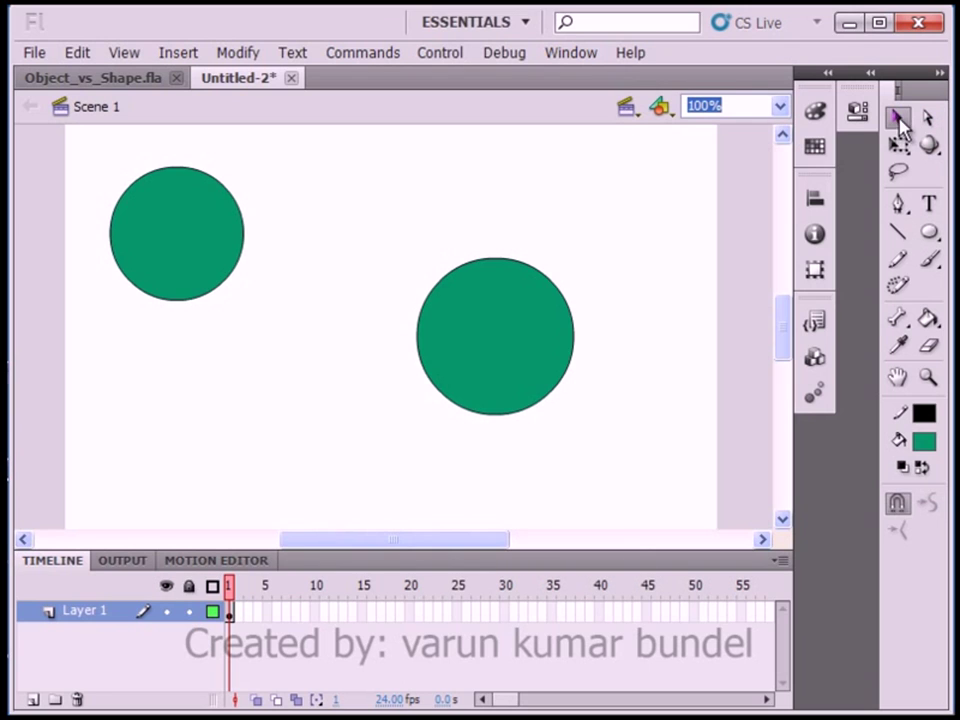
click(474, 345)
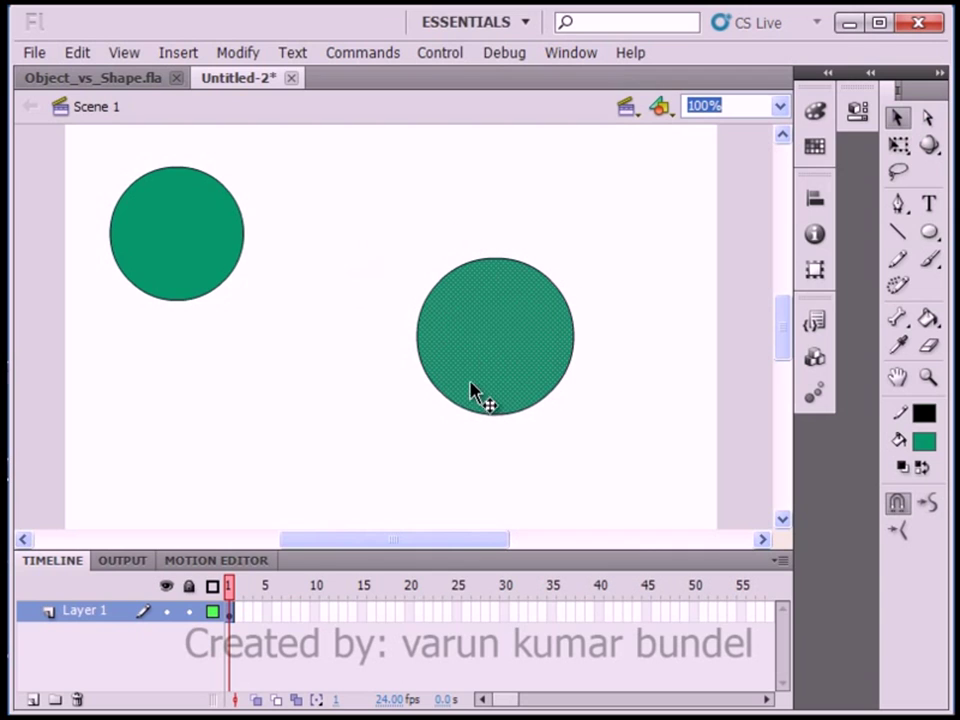
click(360, 219)
drag(494, 333, 252, 433)
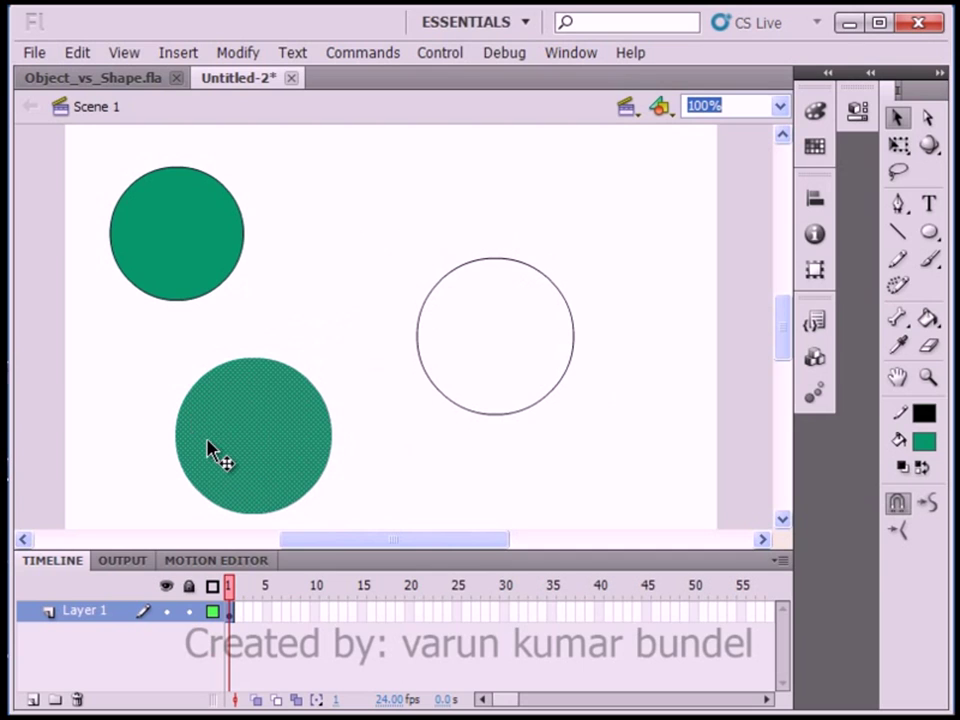
key(ctrl+z)
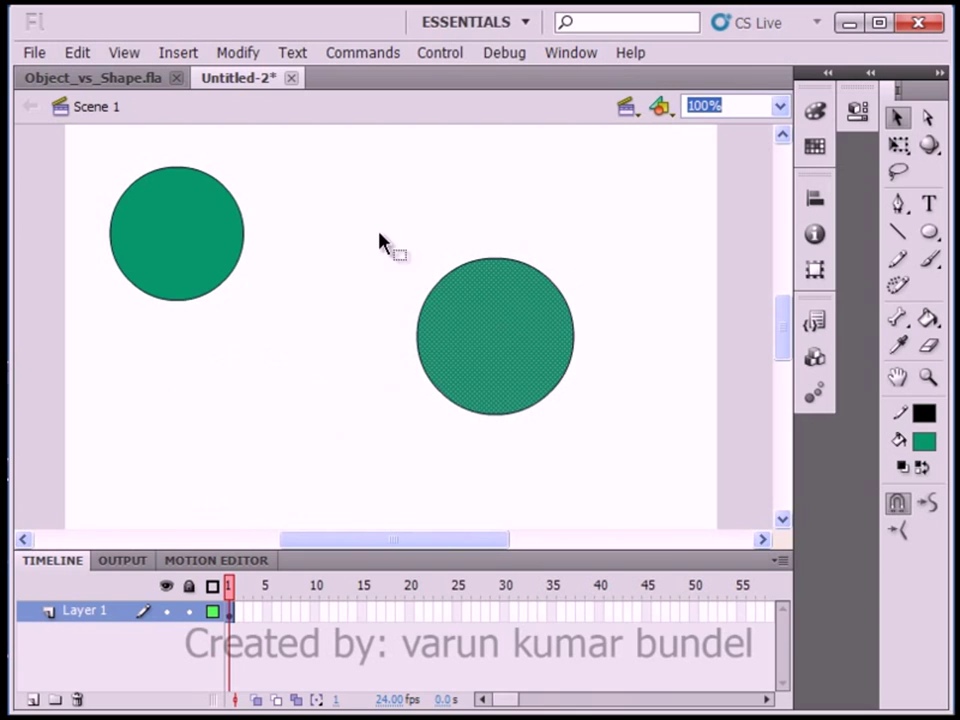
- Marquee-select the second circle's fill and outline together, move them slightly down and right, and deselect
mouse_move(339, 204)
mouse_down()
mouse_move(525, 401)
mouse_move(611, 456)
mouse_up()
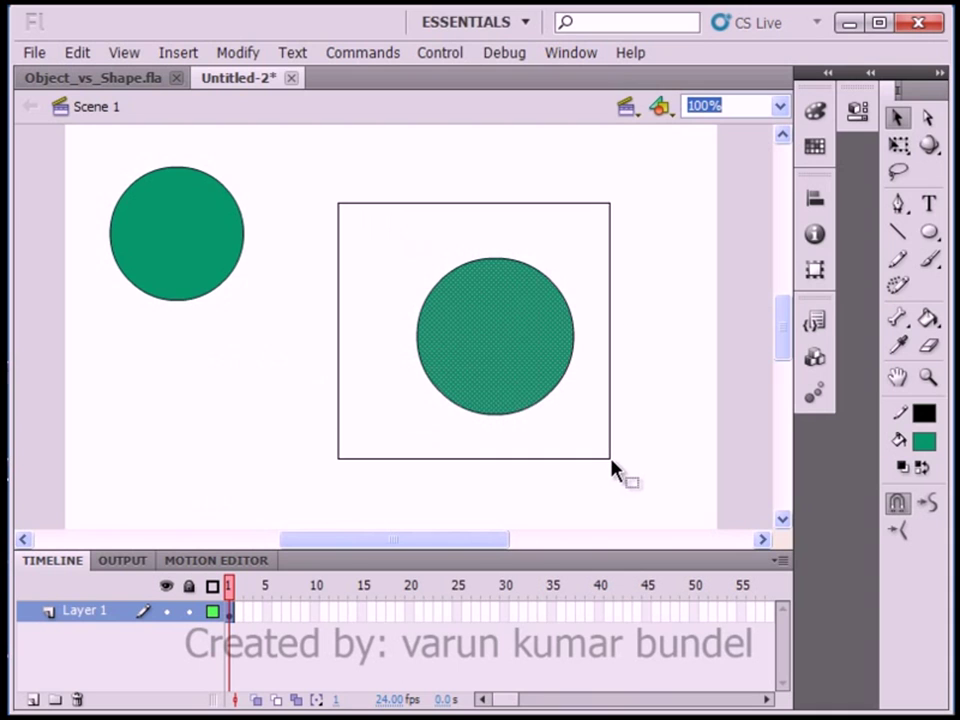
mouse_move(519, 323)
mouse_down()
mouse_move(388, 441)
mouse_move(621, 253)
mouse_move(535, 330)
mouse_up()
click(493, 366)
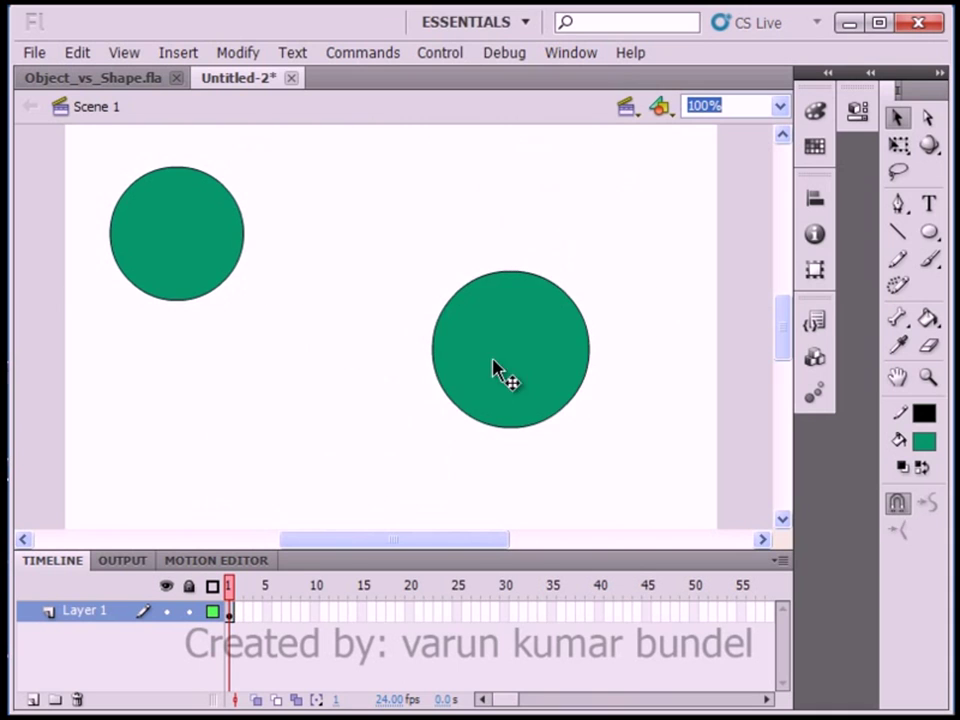
- Select both the fill and outline of the second circle, move them up level with the first circle, and deselect
double_click(487, 347)
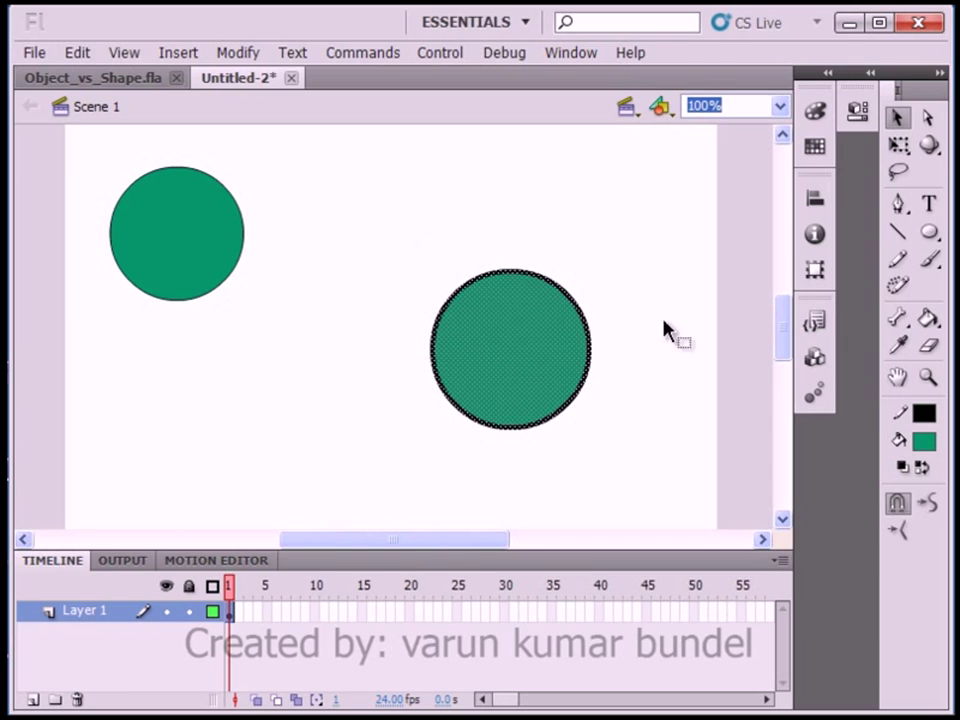
drag(527, 365, 503, 252)
click(555, 453)
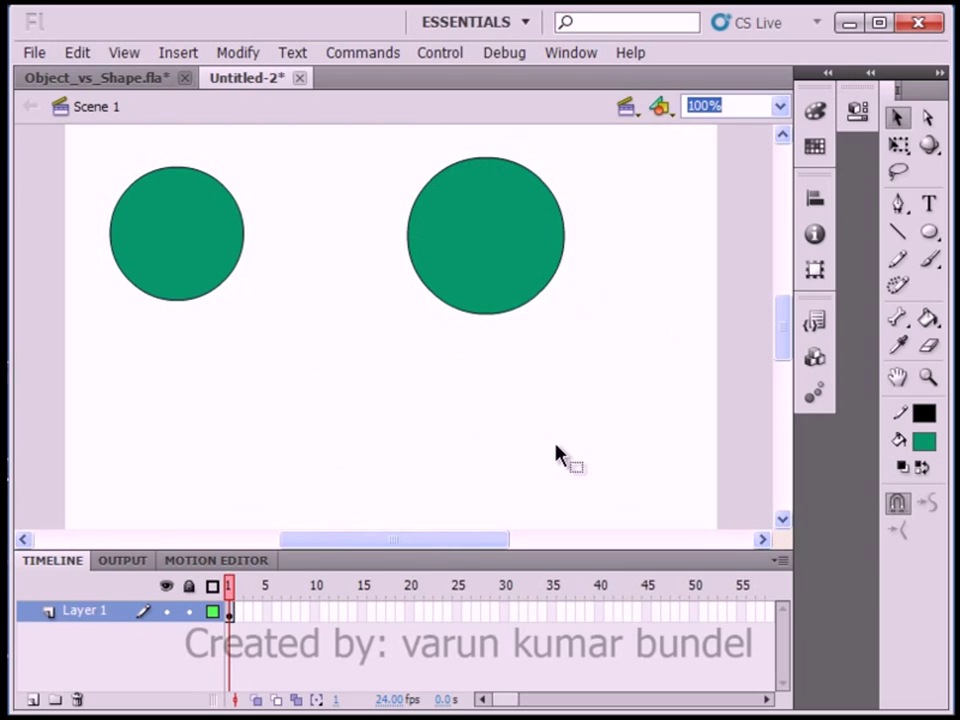
- In Object_vs_Shape.fla, shift the blue square and the two overlapping green circles under the Object heading slightly
click(141, 84)
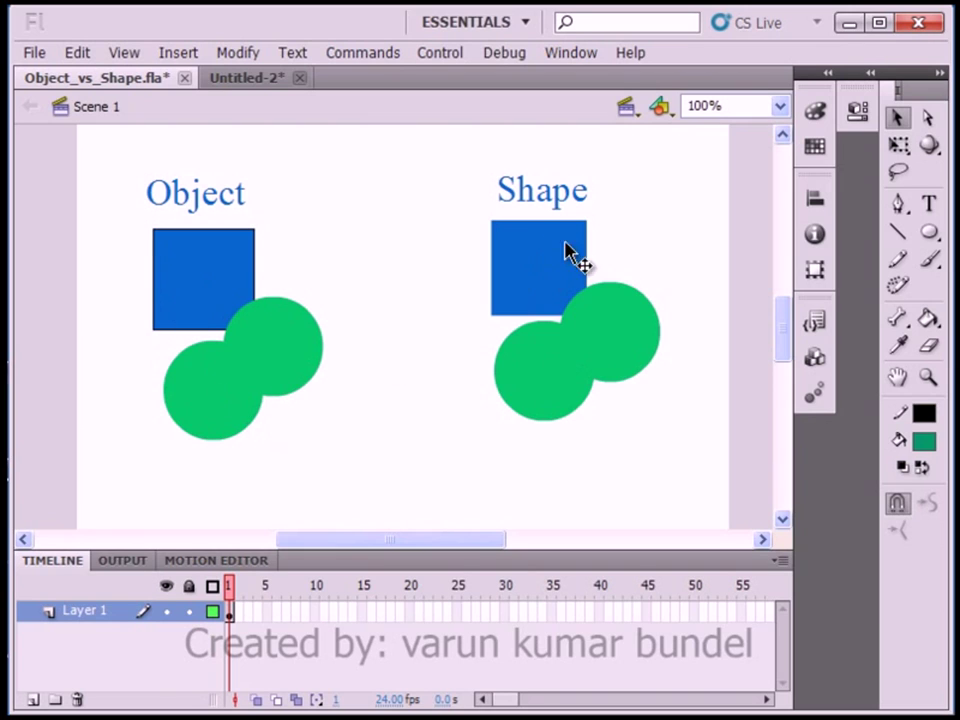
mouse_move(176, 279)
mouse_down()
mouse_move(60, 402)
mouse_move(358, 344)
mouse_move(114, 243)
mouse_move(156, 279)
mouse_move(176, 280)
mouse_up()
drag(272, 358, 253, 333)
click(204, 396)
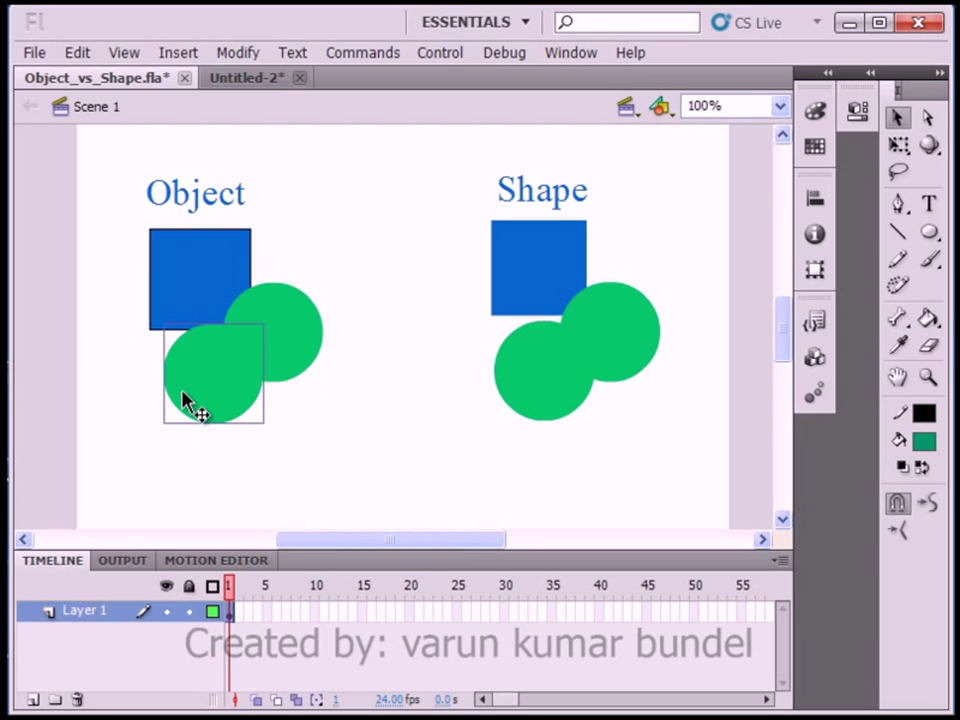
- Move the blue square under the Shape heading up and left, clear of the green circles, and shift the merged circles slightly
click(557, 277)
drag(557, 277, 439, 225)
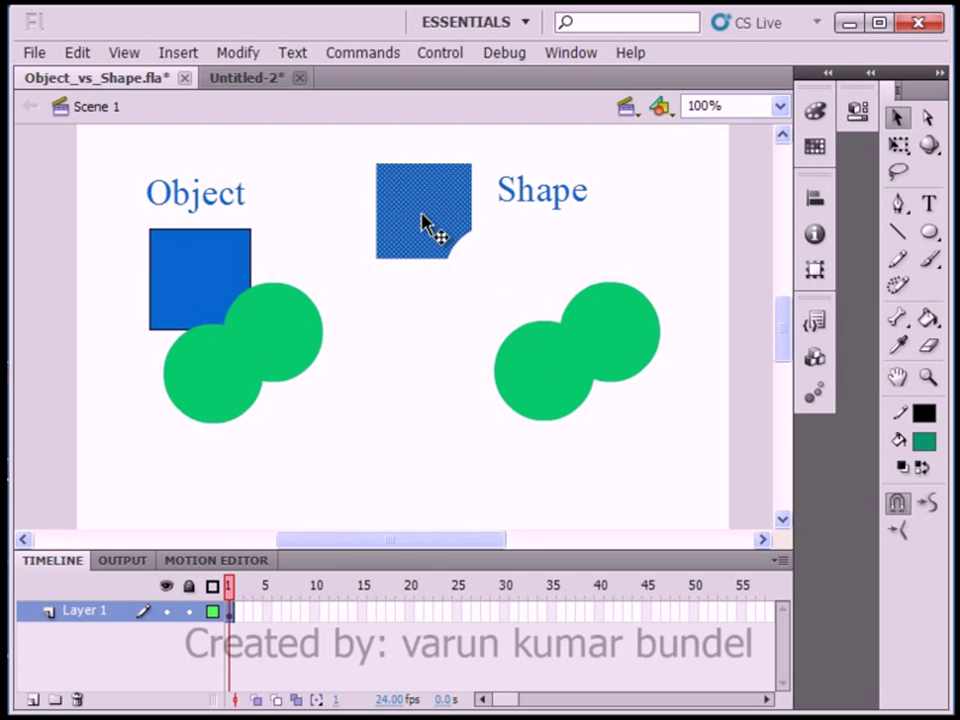
click(619, 343)
mouse_move(603, 338)
mouse_down()
mouse_move(673, 279)
mouse_move(600, 416)
mouse_move(508, 321)
mouse_move(626, 340)
mouse_move(596, 343)
mouse_move(600, 332)
mouse_move(572, 439)
mouse_move(602, 343)
mouse_up()
click(633, 406)
click(633, 405)
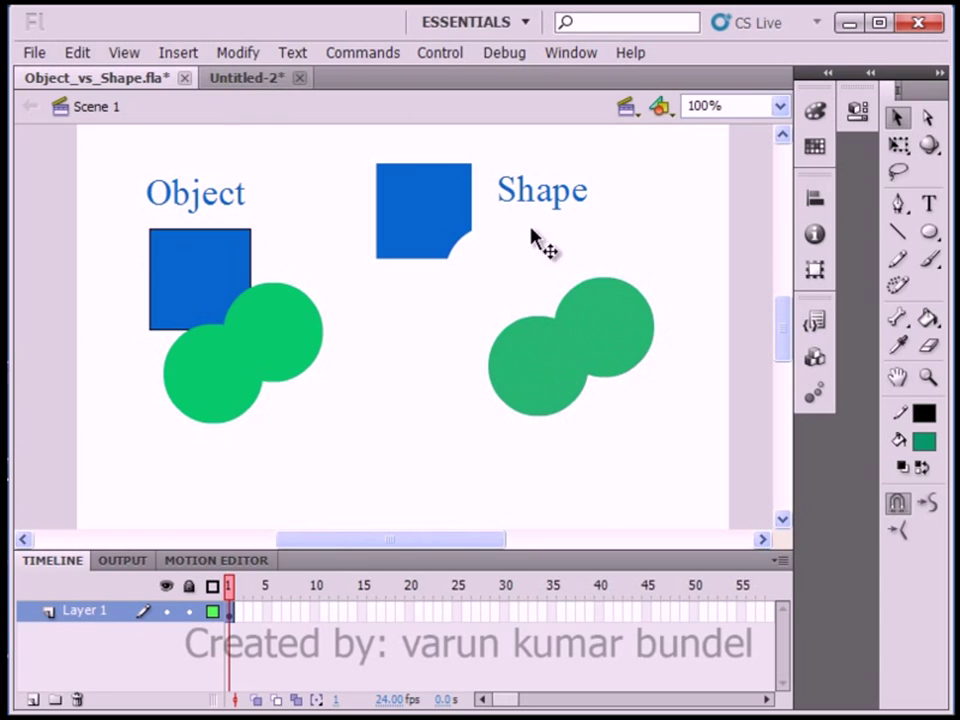
- Convert the merged green circles under the Shape heading into a drawing object with the Combine Objects Union command
click(240, 53)
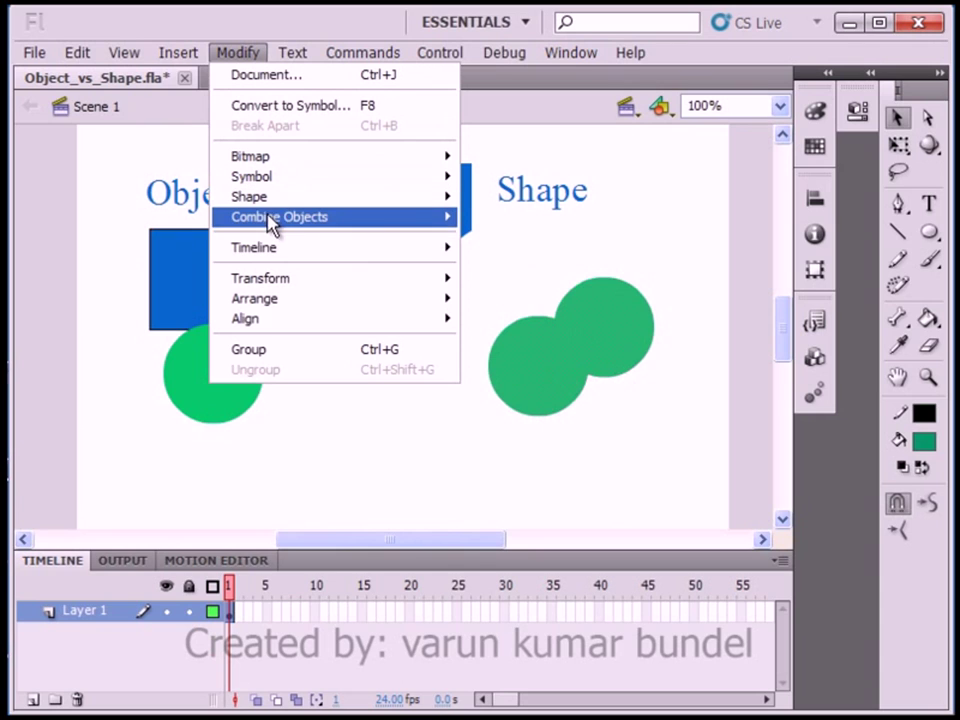
mouse_move(275, 218)
click(532, 246)
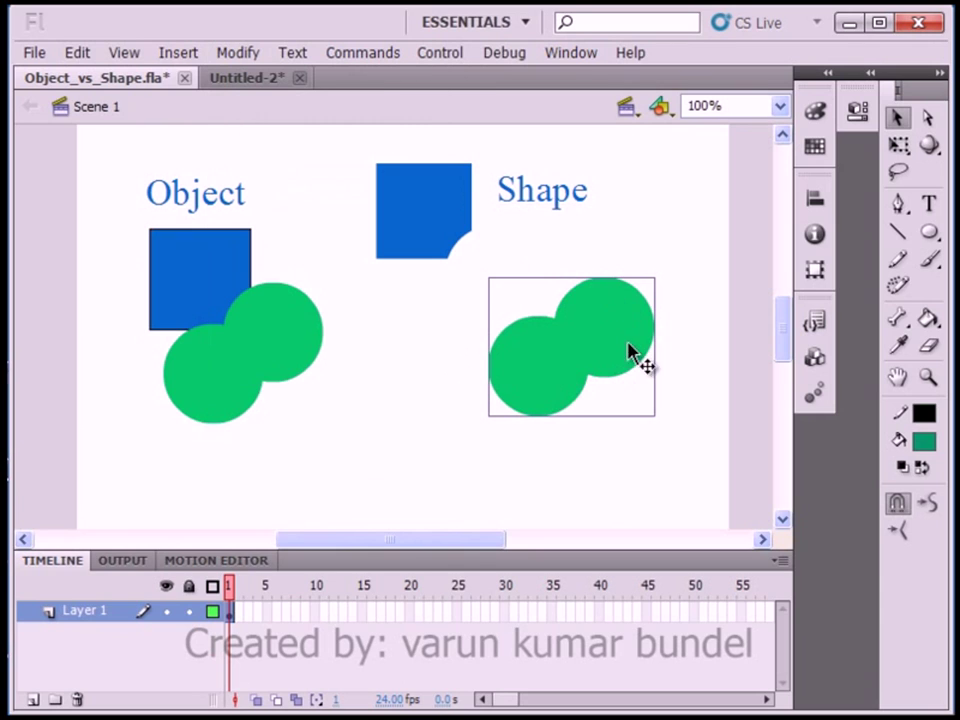
click(392, 399)
- Break apart the upper-right green circle under the Object heading
click(312, 345)
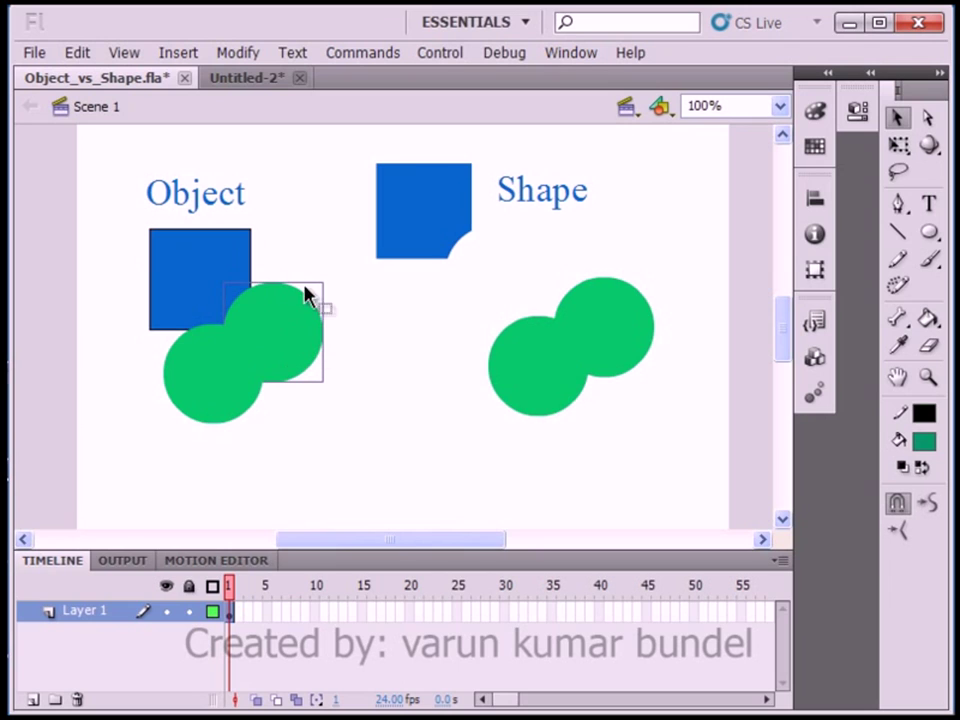
click(240, 53)
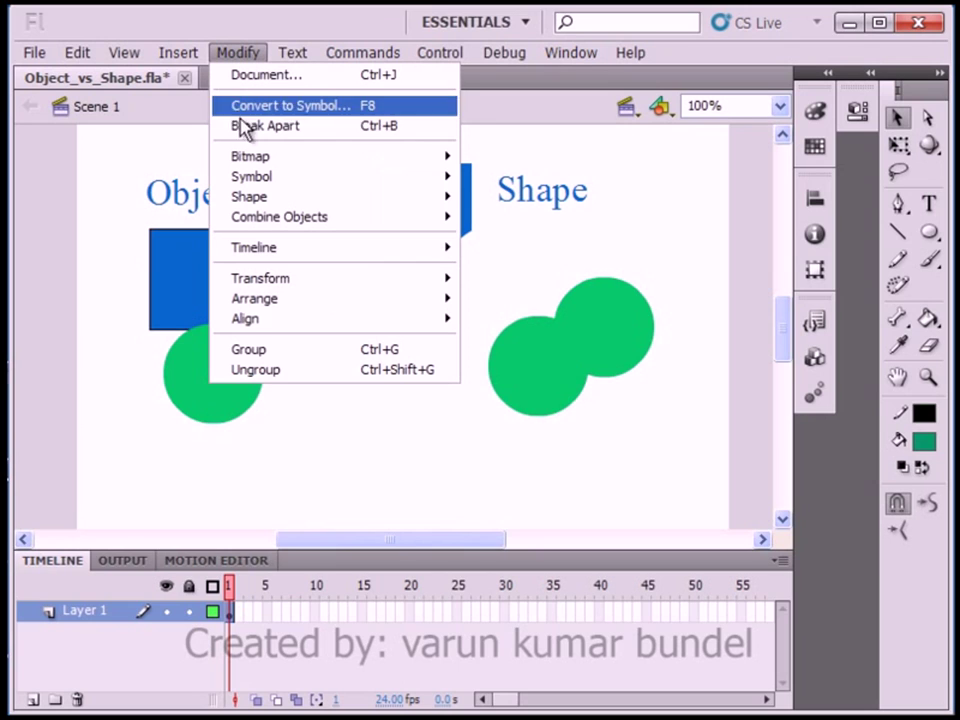
click(400, 126)
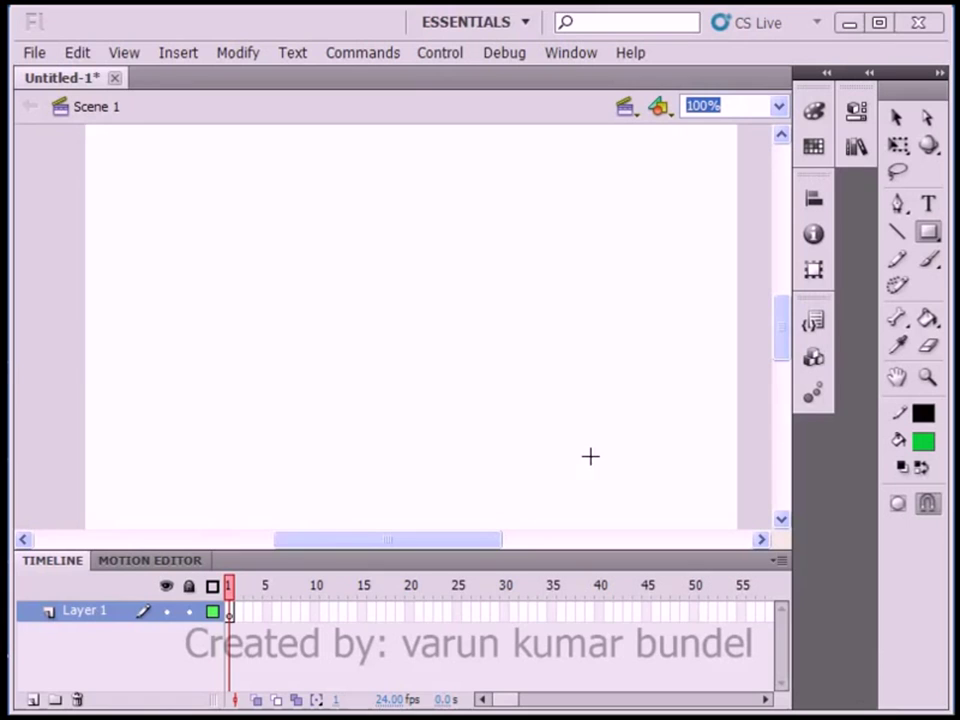
- Draw a green square with a thick black outline near the middle of the stage using the Rectangle tool
click(929, 234)
mouse_move(277, 210)
mouse_down()
mouse_move(467, 396)
mouse_move(453, 381)
mouse_up()
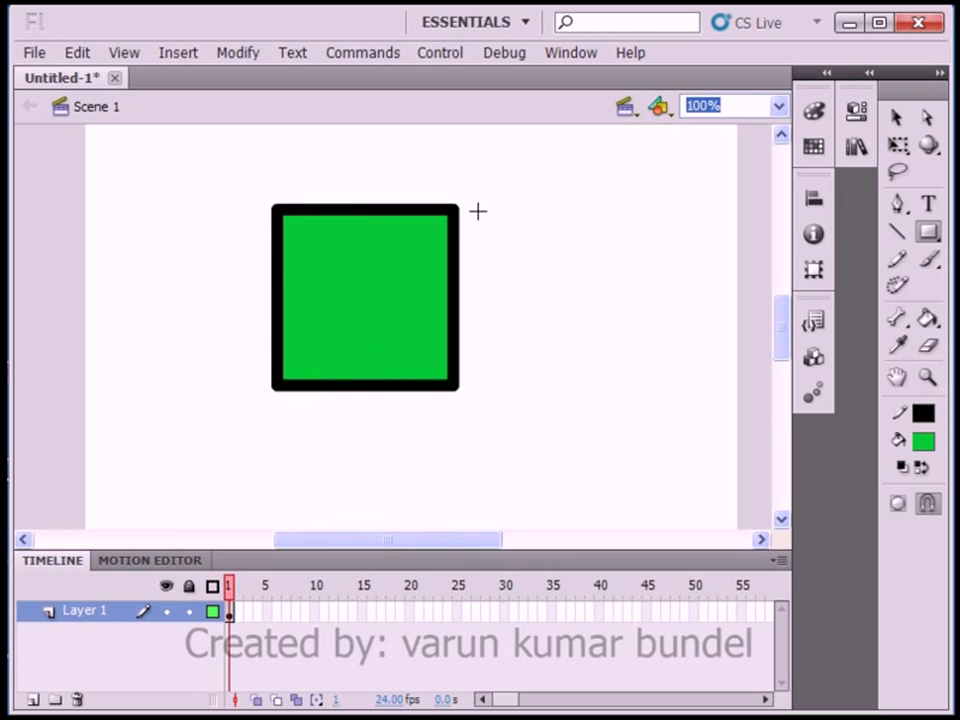
- Check the stroke thickness in the Rectangle tool's properties
click(868, 74)
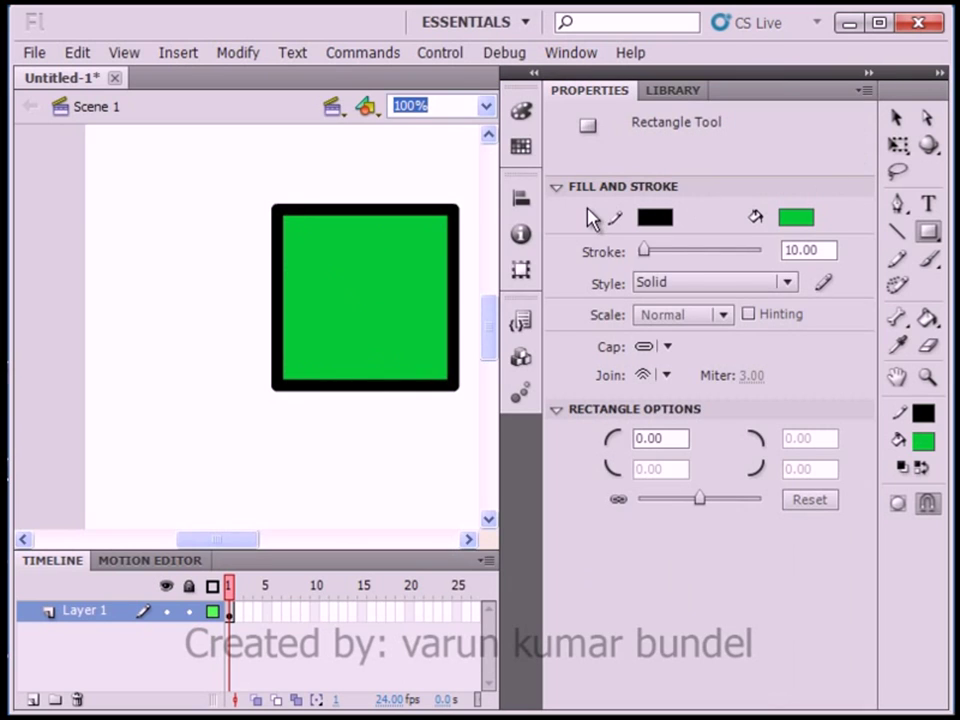
double_click(820, 250)
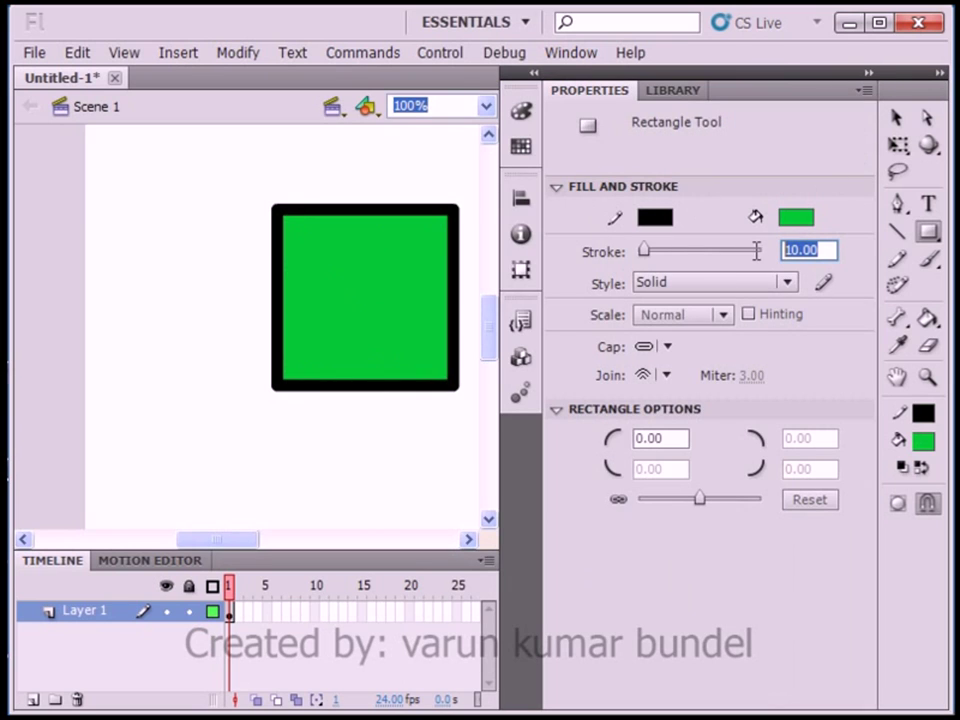
click(868, 74)
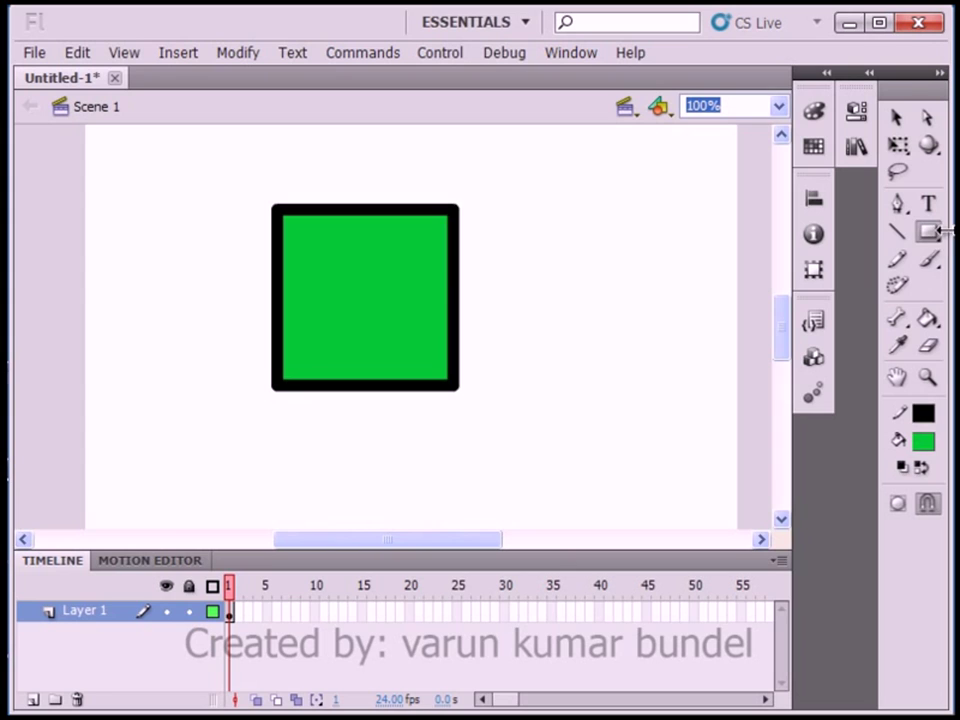
- Change the square's fill to blue with the Paint Bucket tool
click(929, 321)
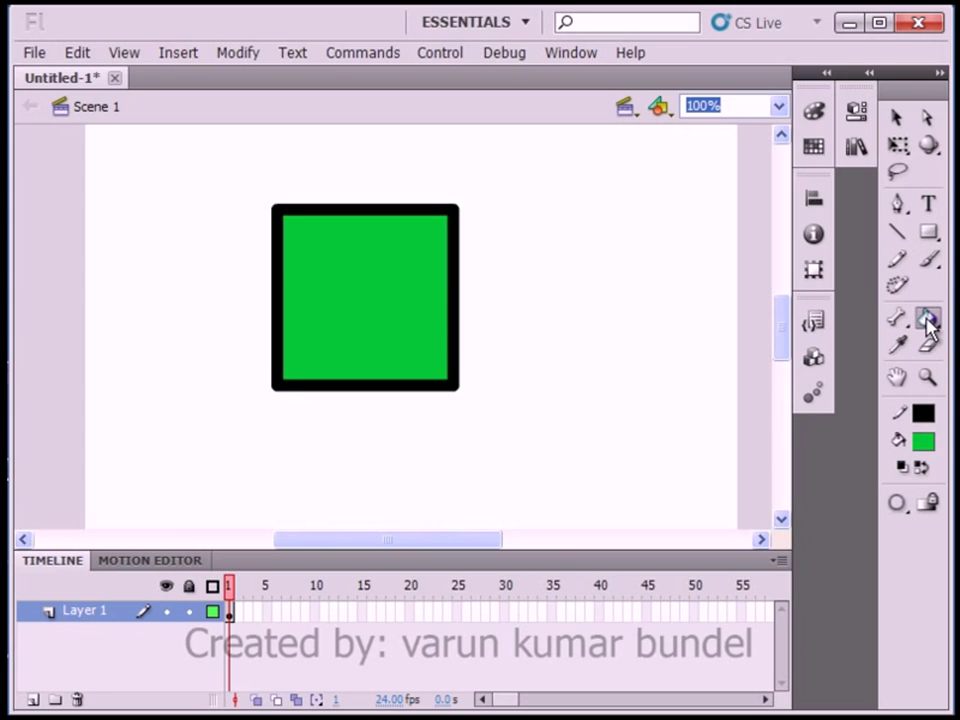
click(924, 443)
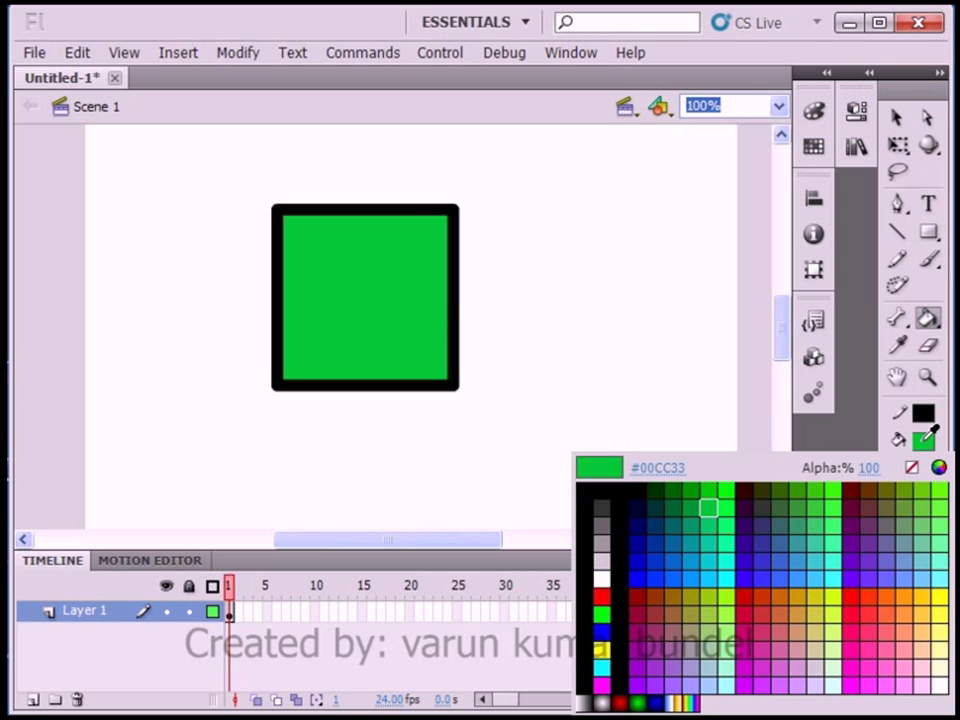
click(686, 561)
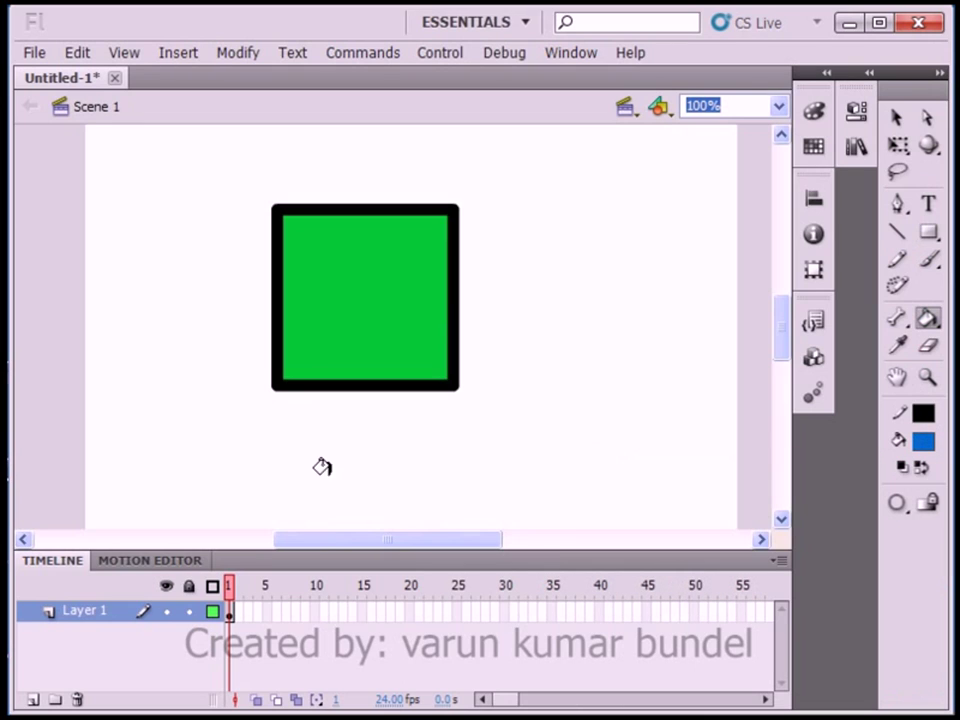
click(351, 280)
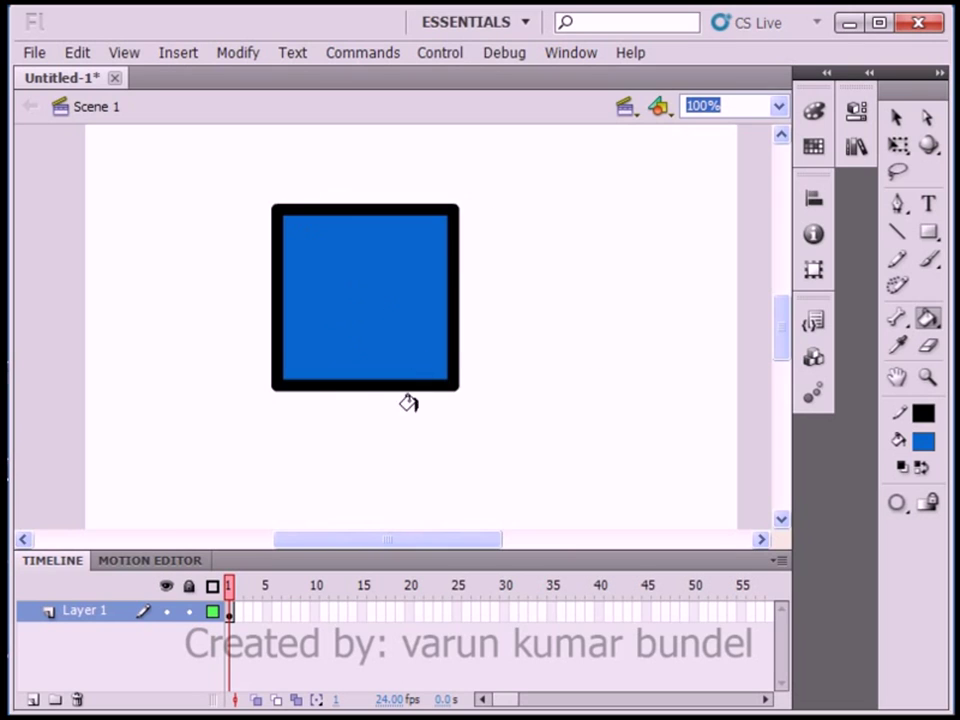
- Change the square's thick black outline to bright green with the Ink Bottle tool
click(929, 320)
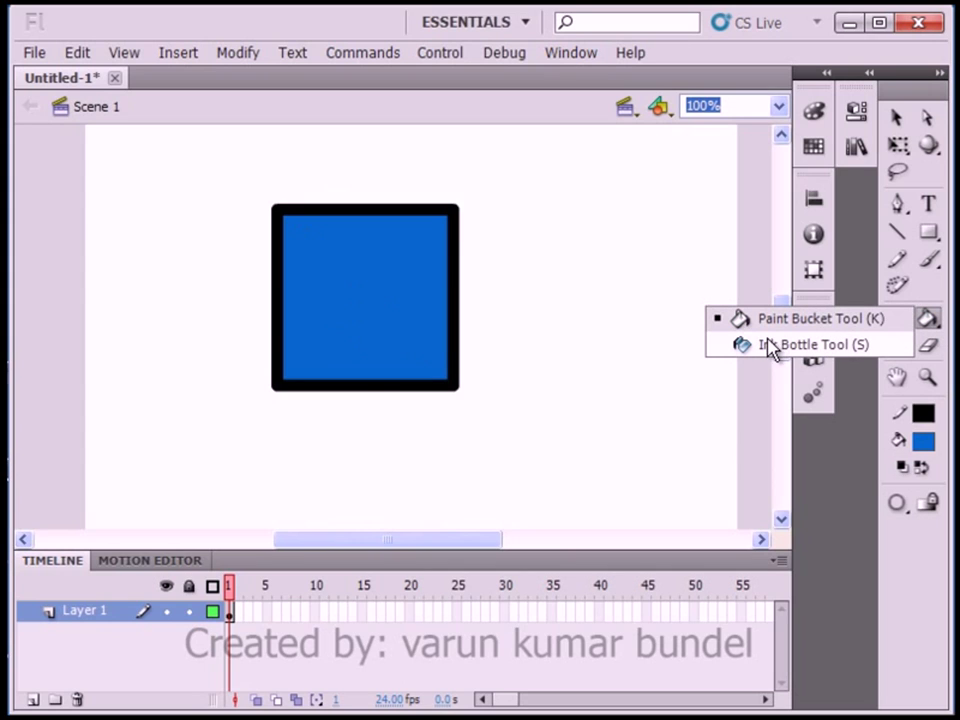
click(851, 346)
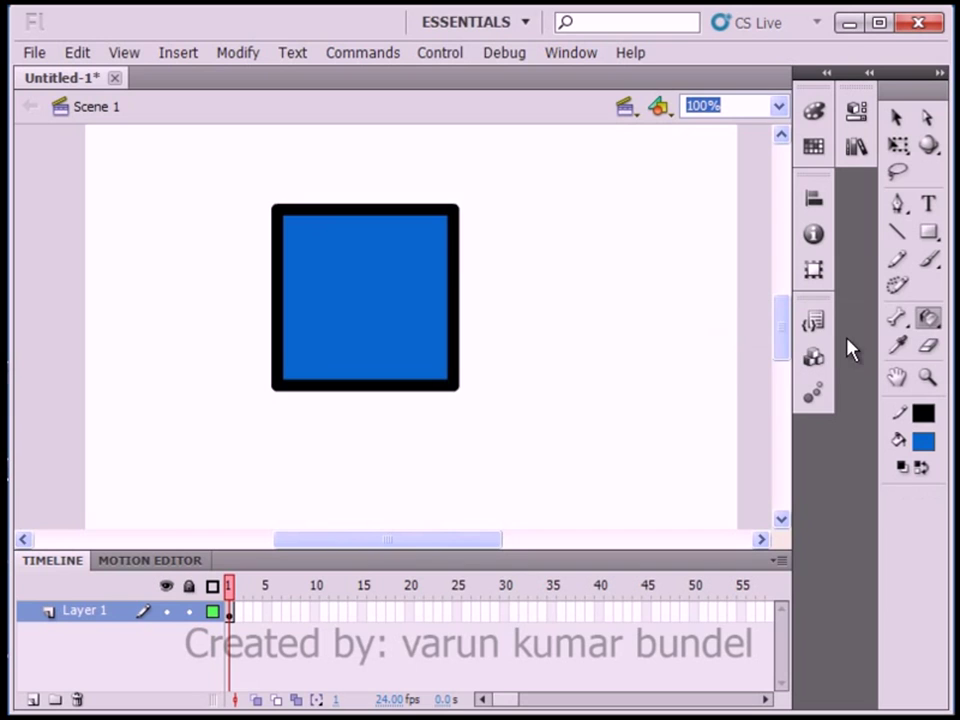
click(924, 412)
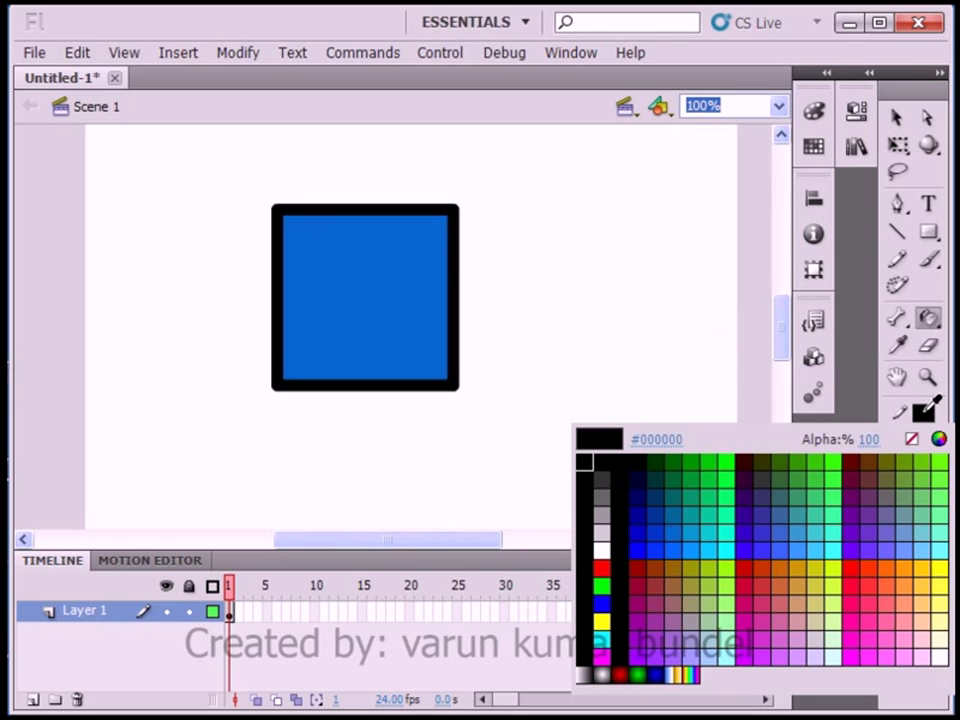
click(843, 460)
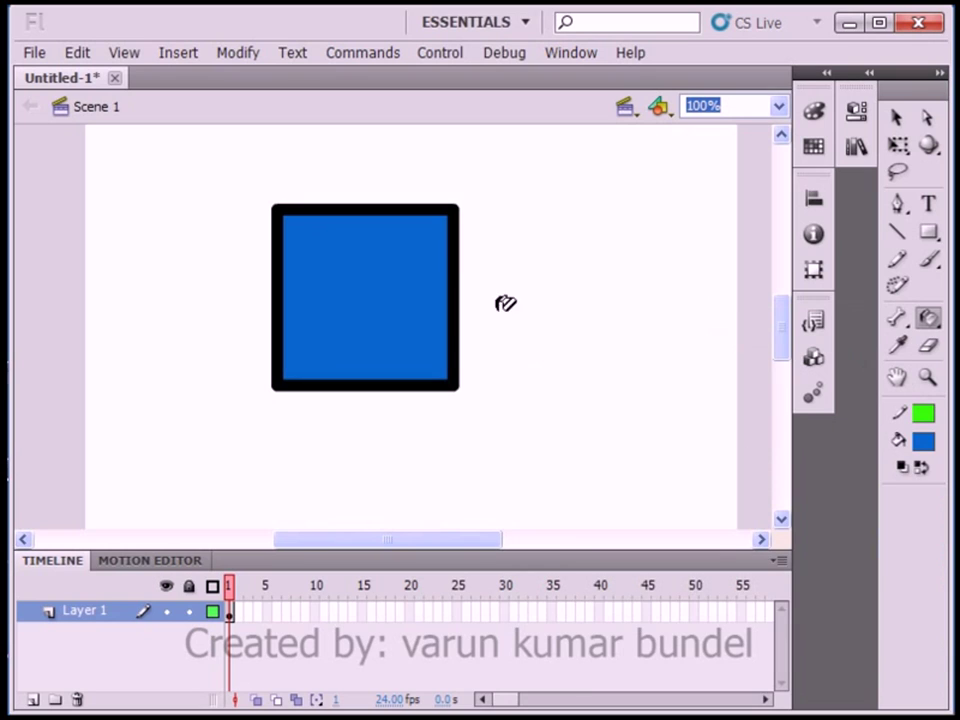
click(458, 205)
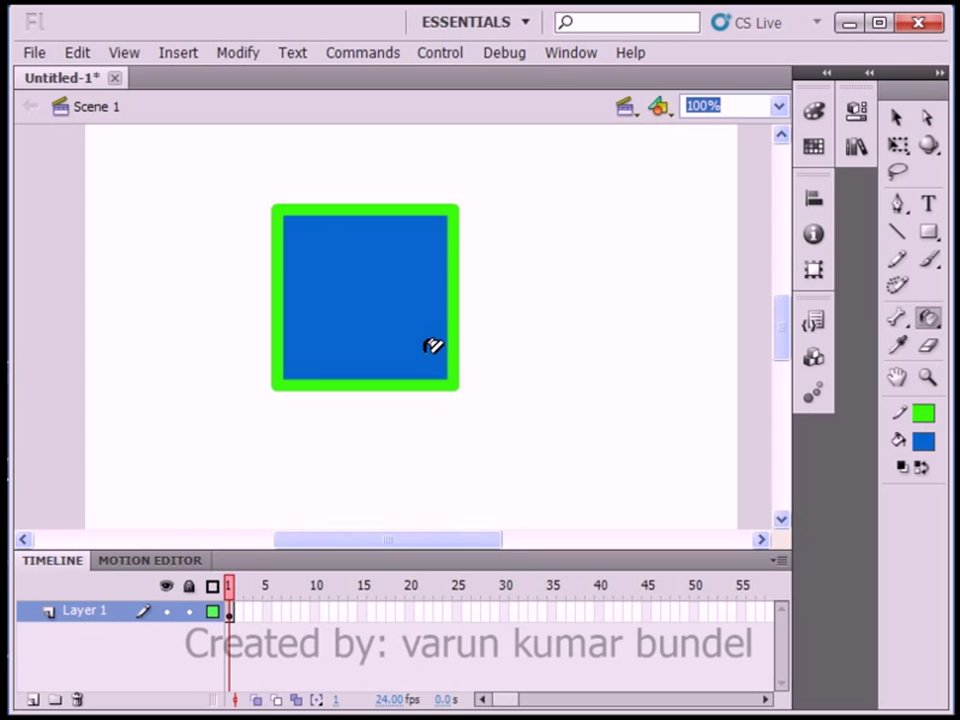
- Select only the square's fill and recolor it dark brown directly through the fill color
click(896, 117)
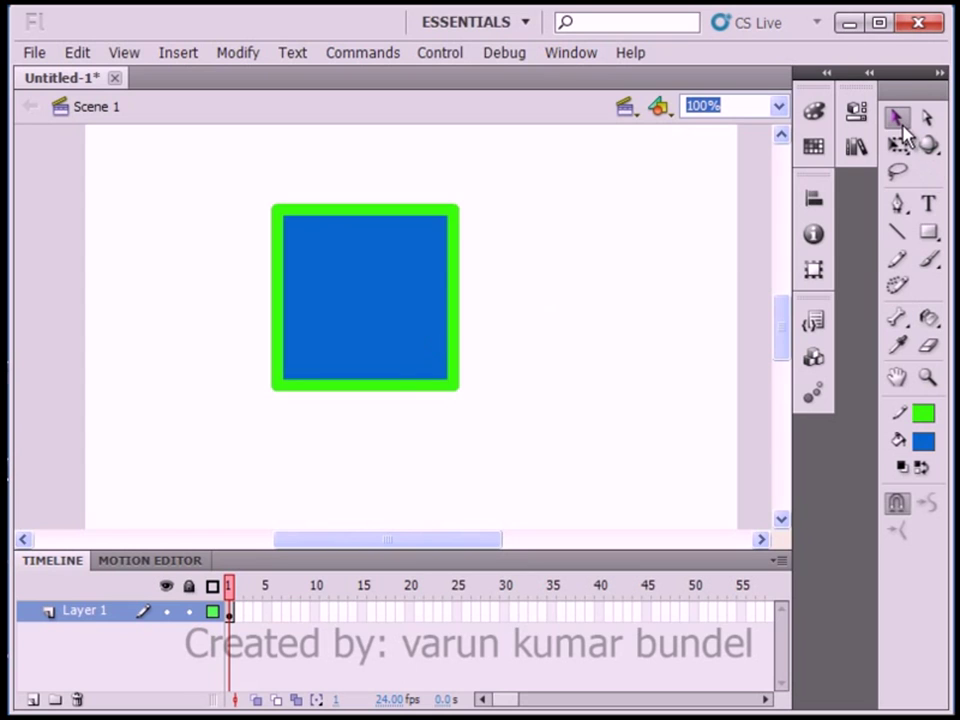
click(364, 302)
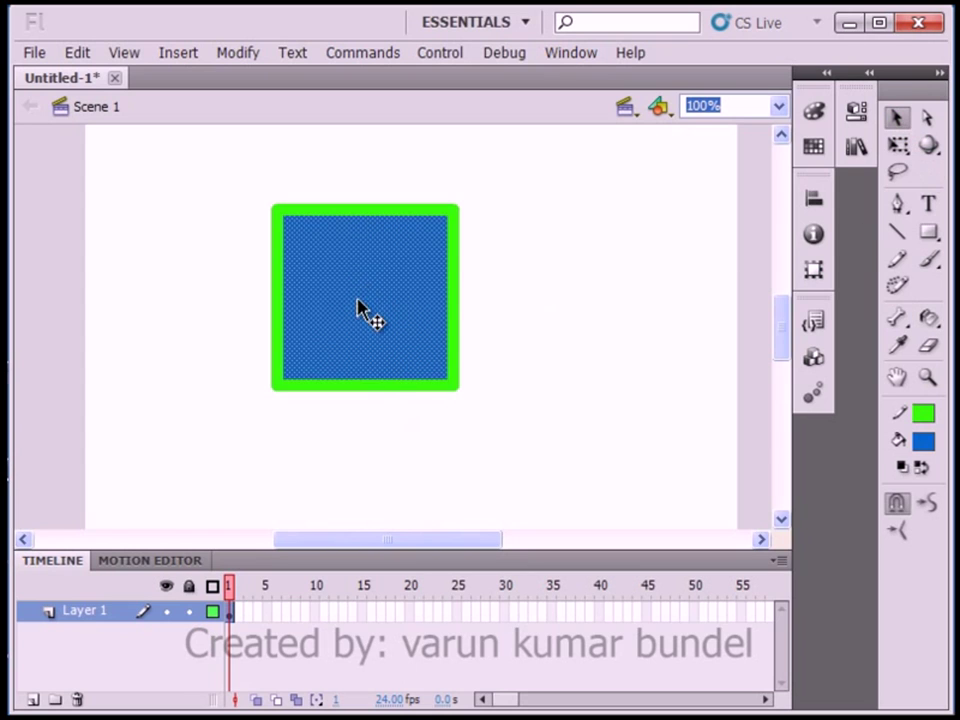
click(922, 444)
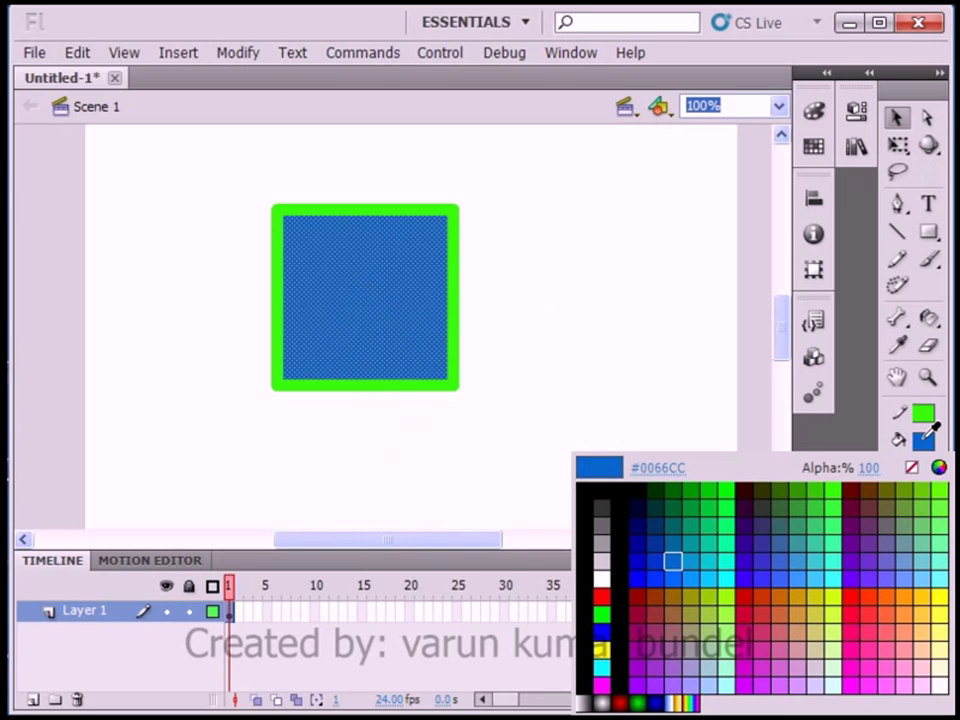
click(884, 492)
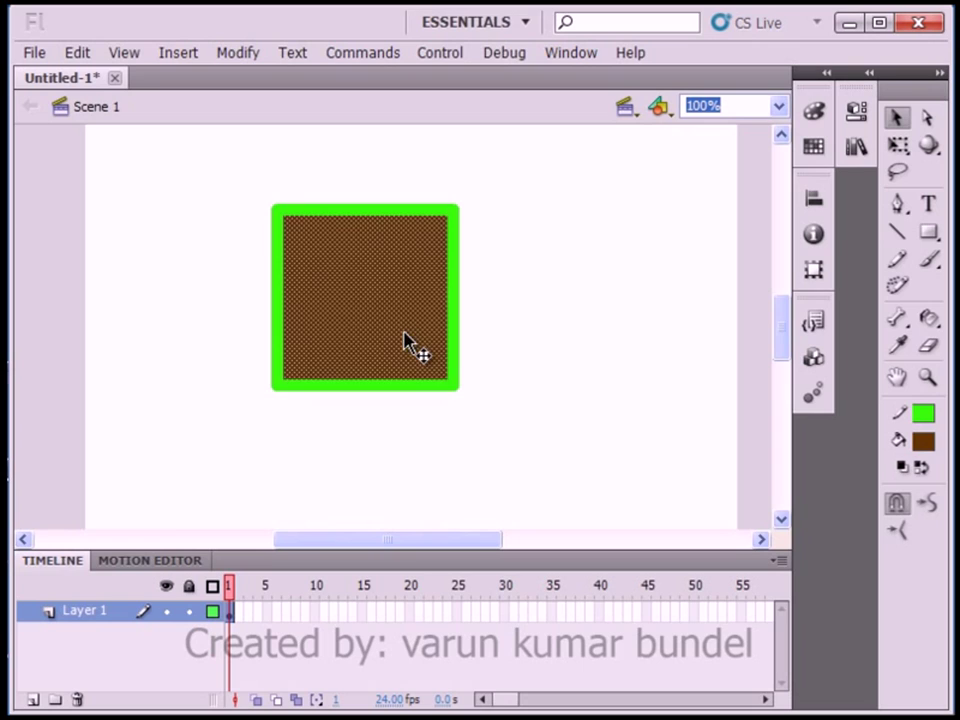
click(521, 411)
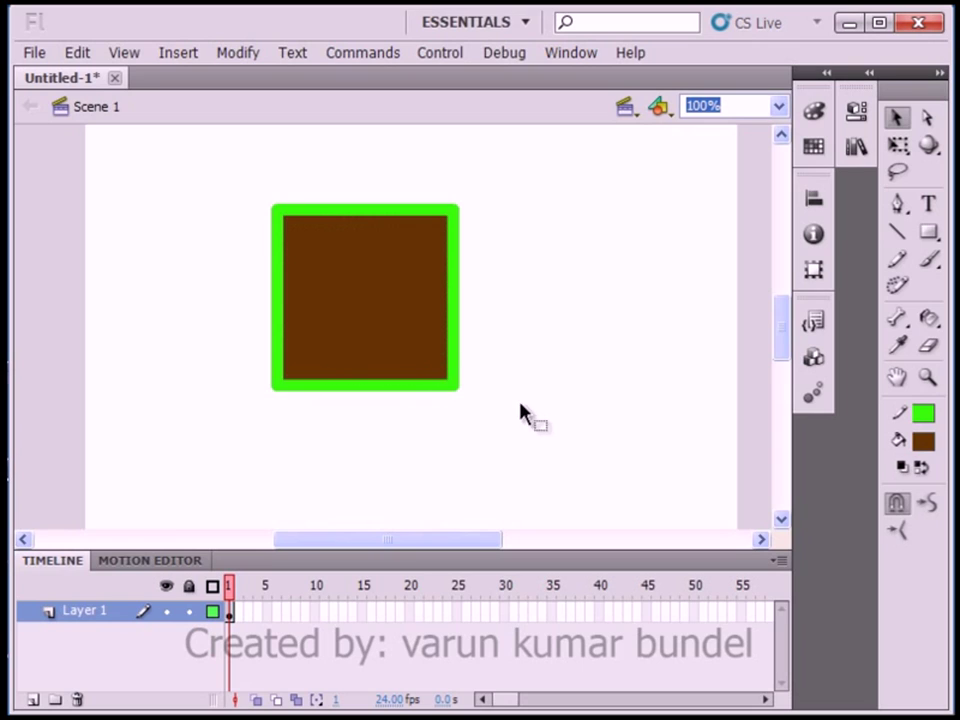
- Select the square's whole outline and recolor it purple directly through the stroke color
double_click(445, 391)
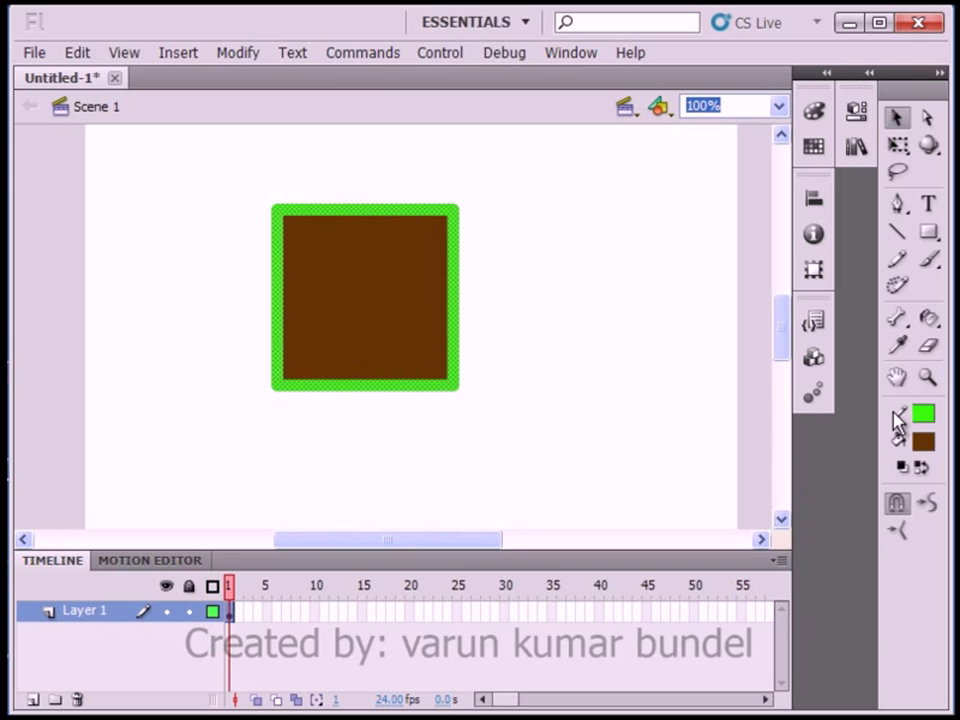
click(928, 418)
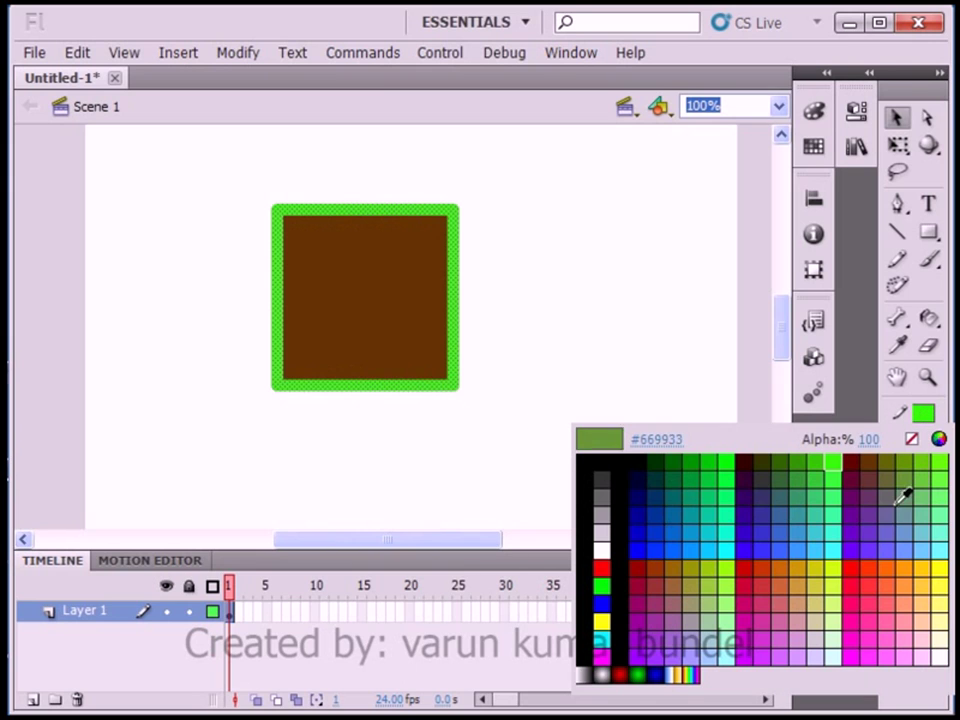
click(879, 525)
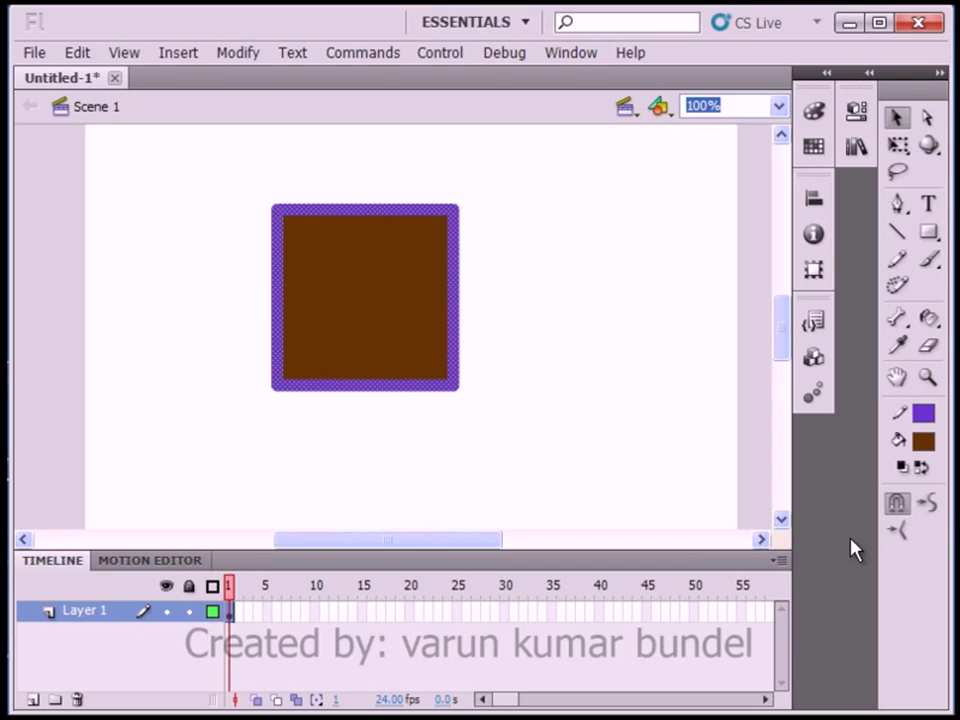
click(522, 338)
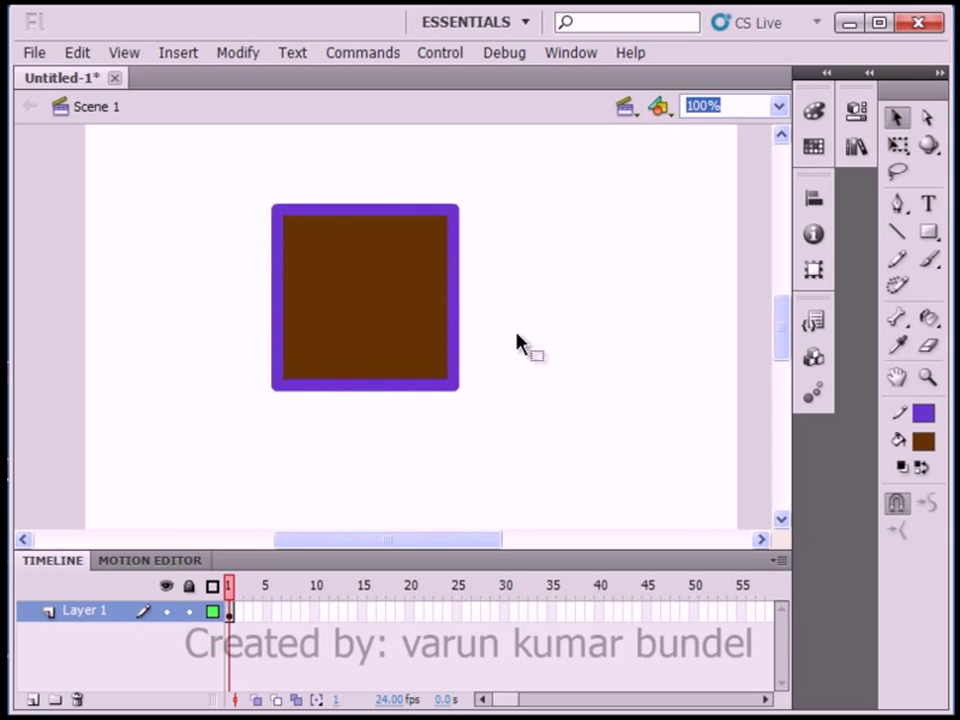
- Split the square by selecting only its upper half and moving that part toward the upper right of the stage
mouse_move(195, 167)
mouse_down()
mouse_move(472, 279)
mouse_move(519, 285)
mouse_up()
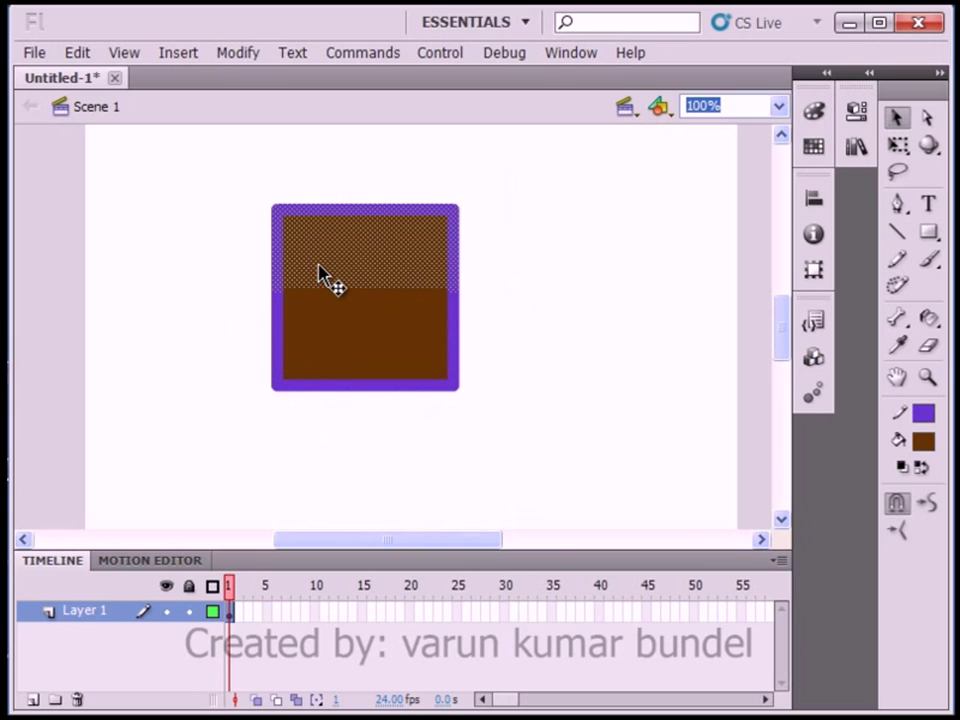
mouse_move(322, 268)
mouse_down()
mouse_move(347, 214)
mouse_move(461, 197)
mouse_move(557, 210)
mouse_move(566, 249)
mouse_up()
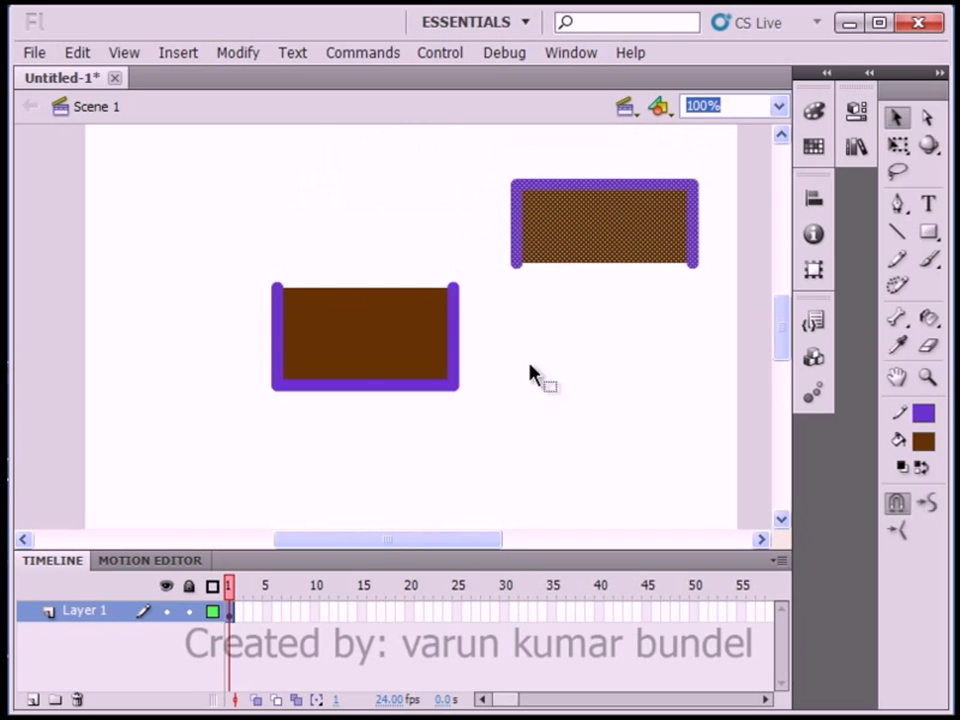
click(622, 287)
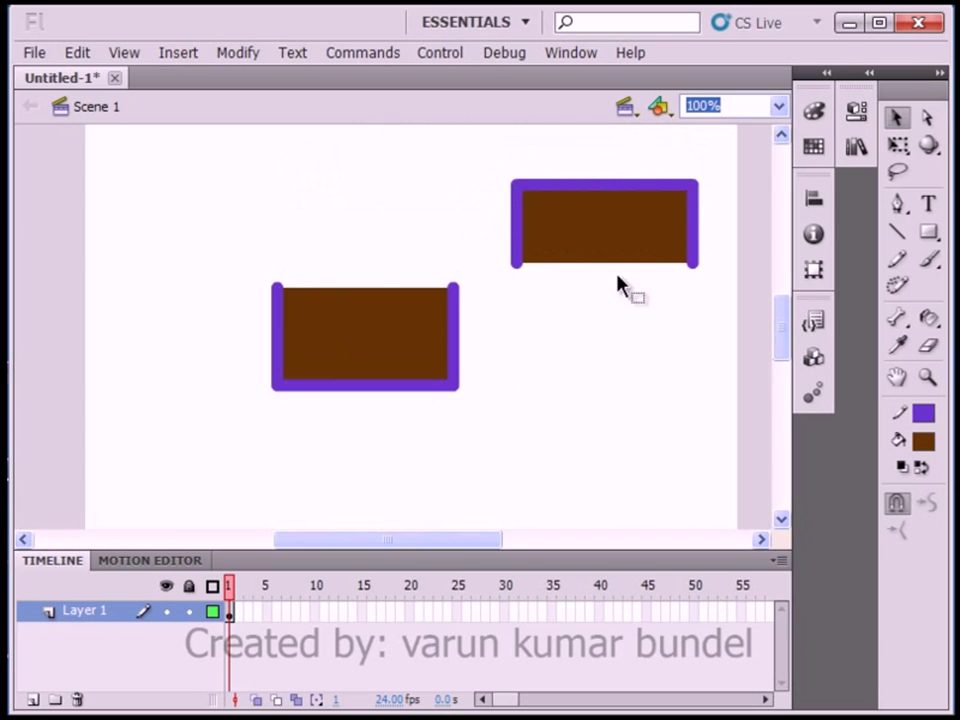
- Try cutting further pieces off the two brown shapes by selecting parts of them and moving those parts away
drag(201, 240, 368, 400)
drag(311, 365, 274, 210)
drag(409, 253, 604, 362)
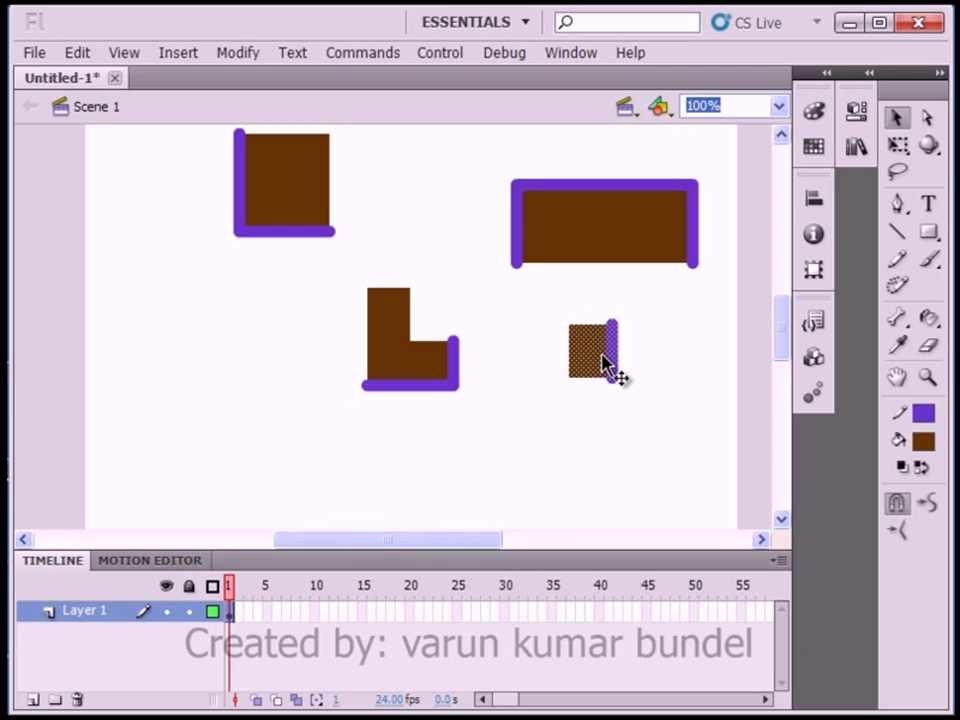
drag(465, 150, 592, 266)
drag(545, 238, 443, 240)
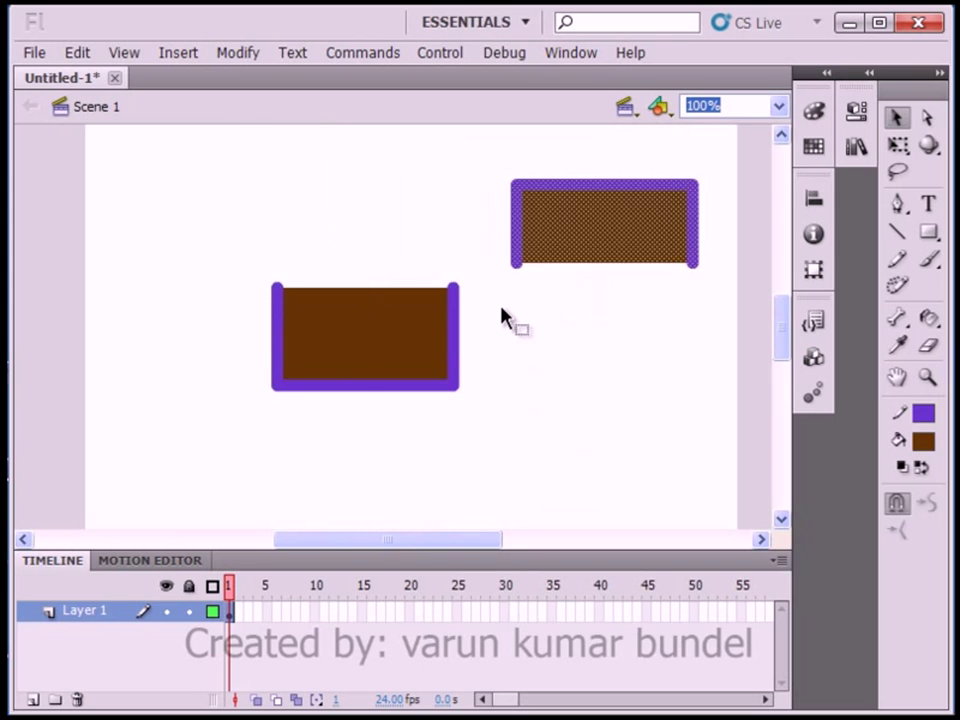
- Place the split square on the right side of the stage, its two halves stacked with a narrow gap between them
drag(204, 176, 559, 420)
drag(384, 330, 631, 293)
click(555, 430)
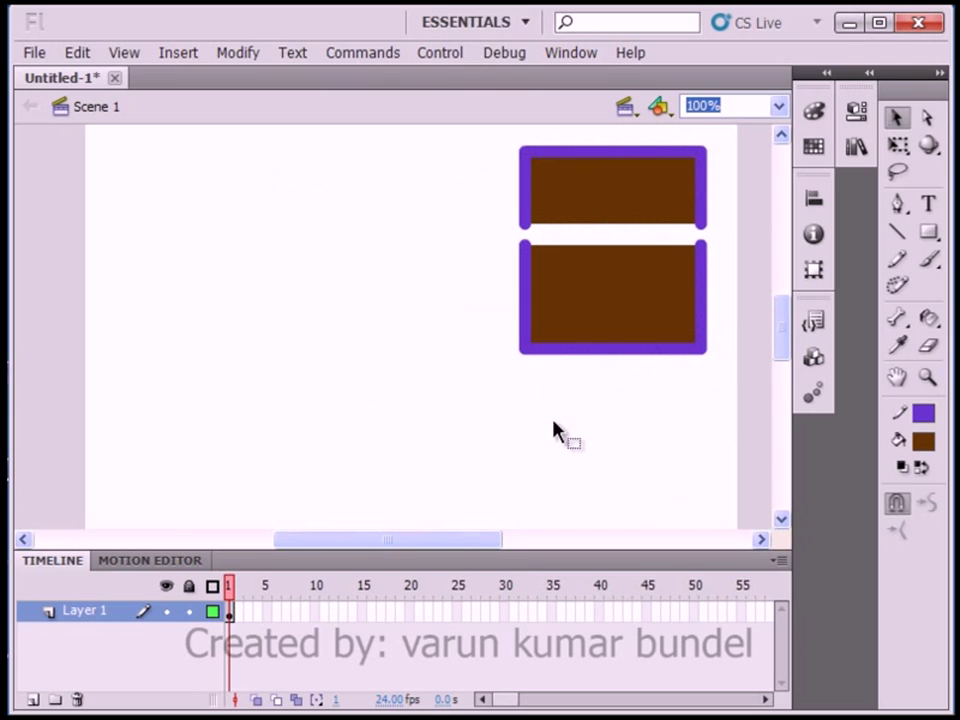
- Draw a brown square with a purple outline beside the split shapes using the Rectangle tool with Object Drawing enabled
click(926, 236)
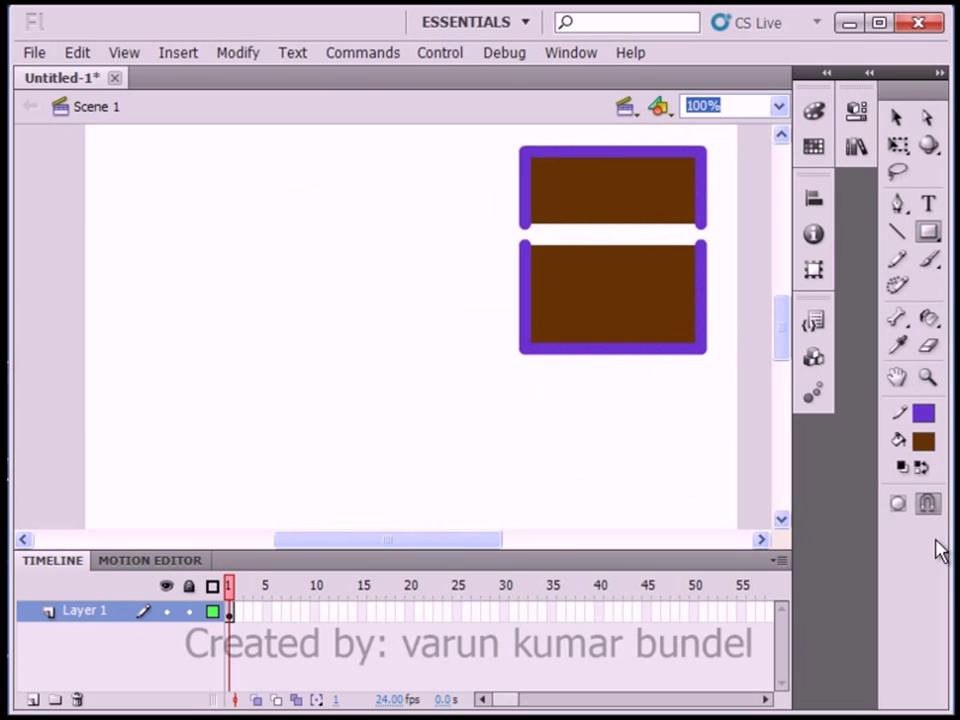
click(897, 505)
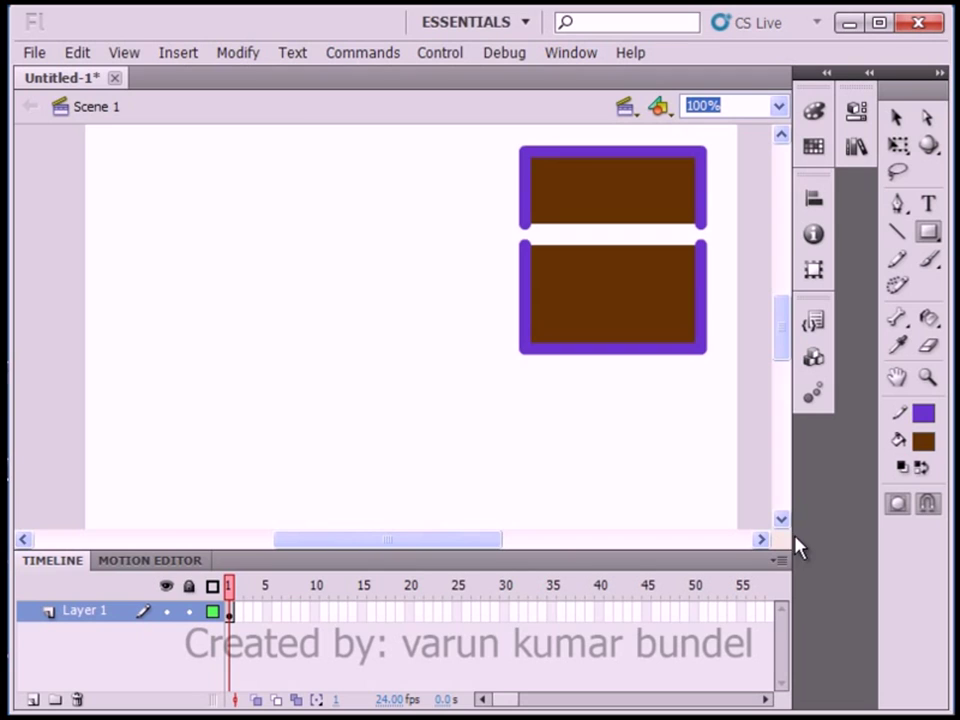
mouse_move(271, 219)
mouse_down()
mouse_move(367, 316)
mouse_move(416, 398)
mouse_move(440, 396)
mouse_up()
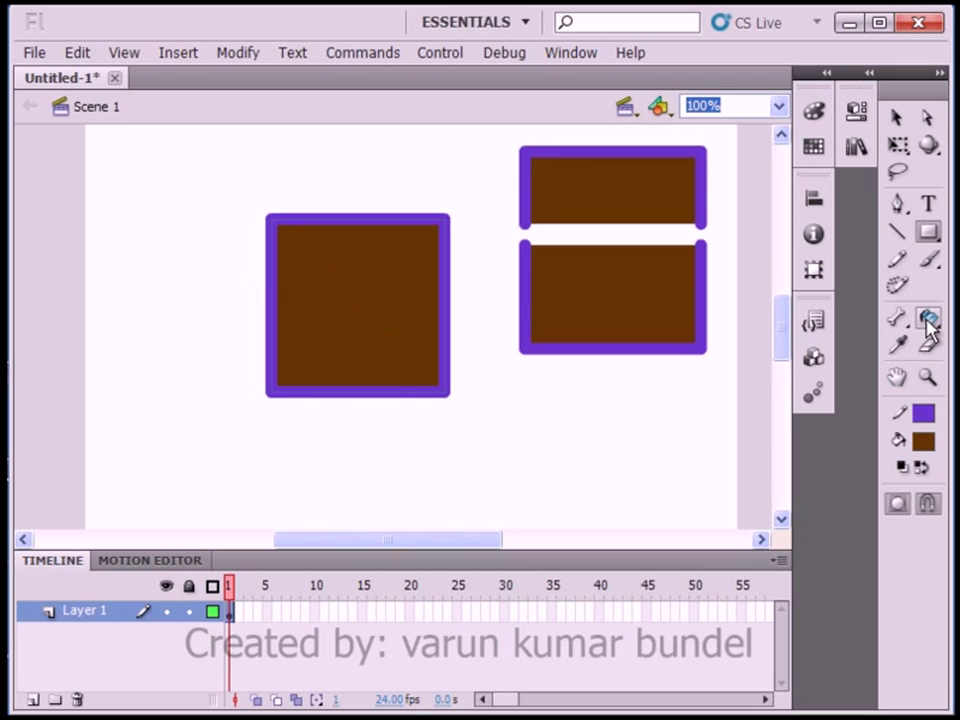
- Fill the new square object with green using the Paint Bucket tool and move the whole object slightly left
click(927, 322)
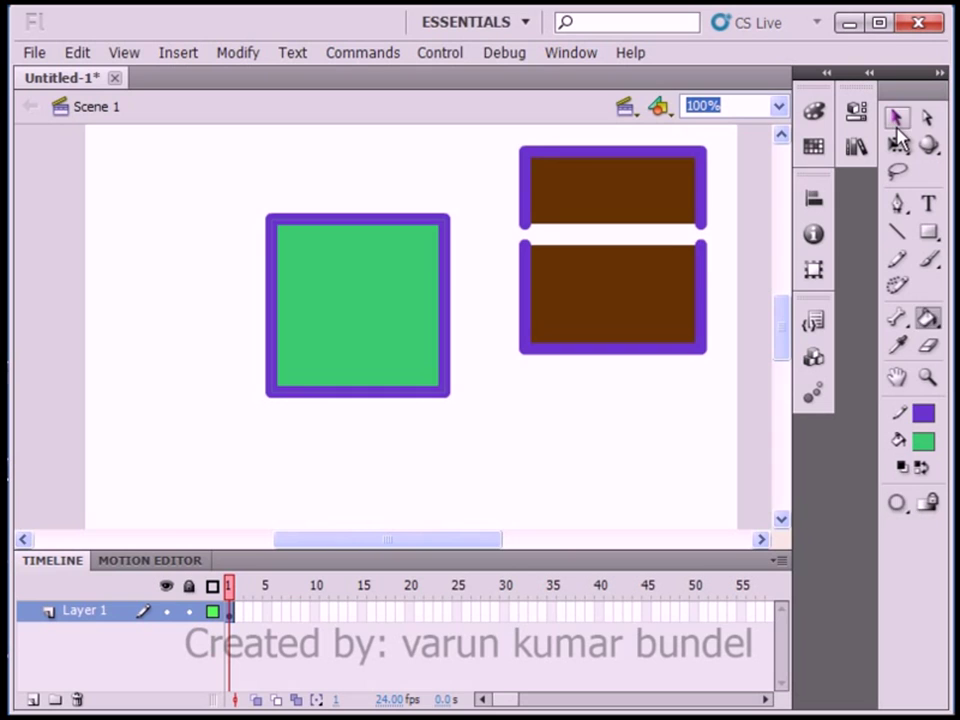
click(896, 117)
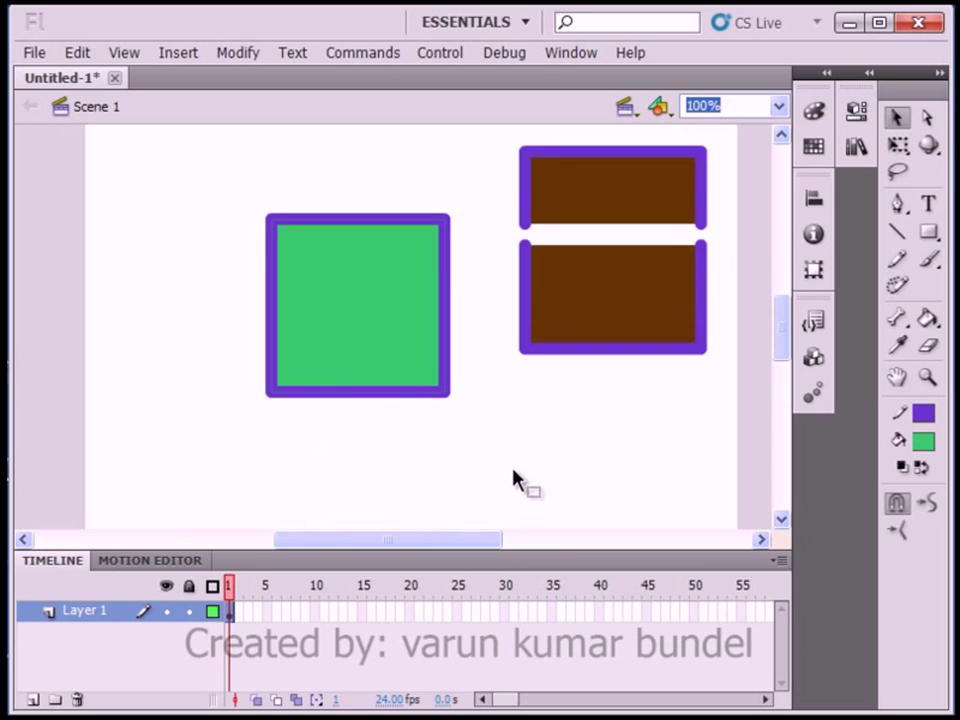
drag(433, 436, 215, 304)
drag(390, 336, 333, 356)
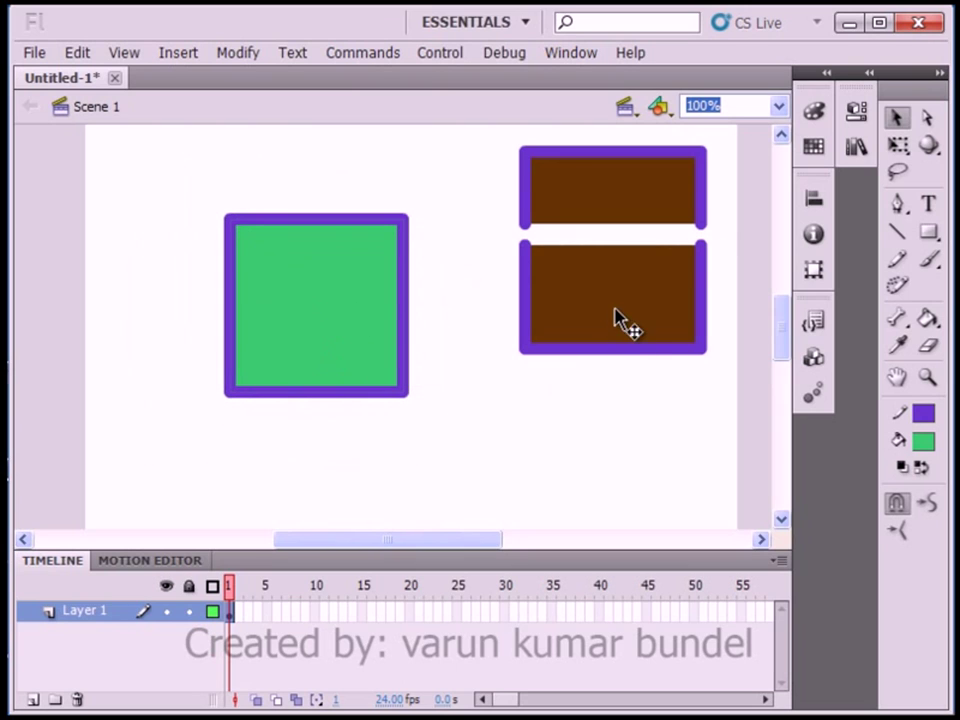
- Open the green drawing object for editing and split it by moving its upper half slightly upward
double_click(343, 297)
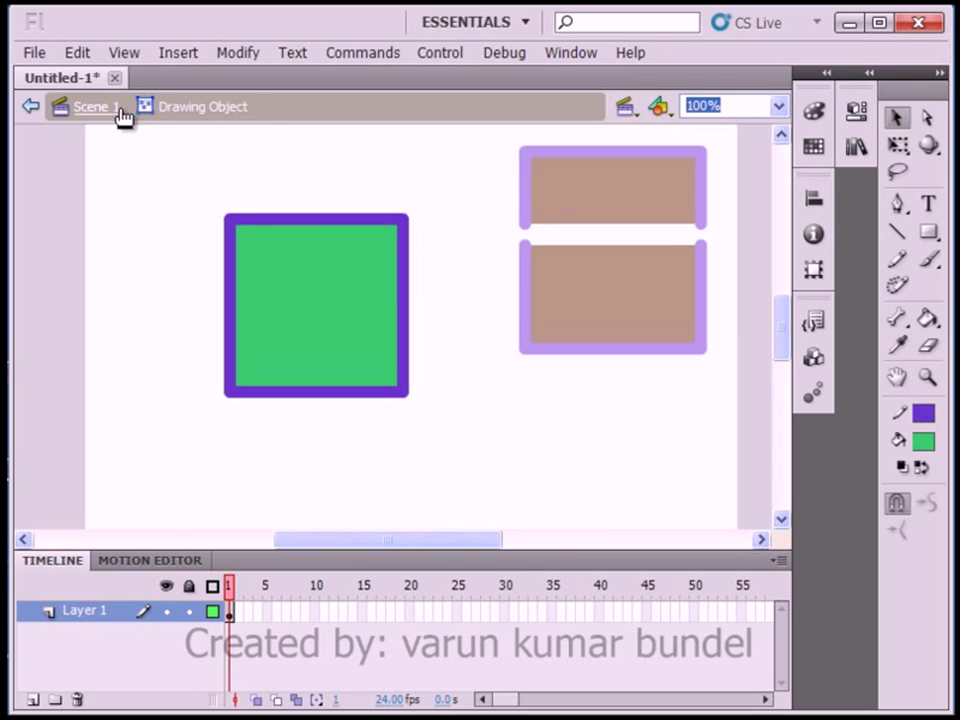
drag(167, 175, 471, 299)
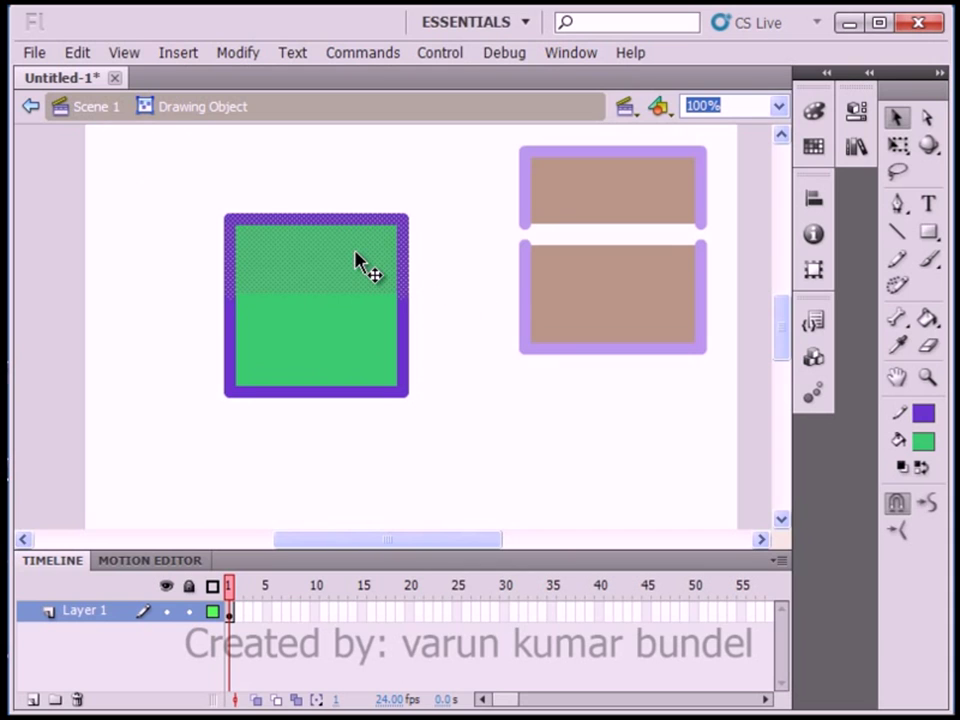
mouse_move(355, 253)
mouse_down()
mouse_move(354, 231)
mouse_move(355, 240)
mouse_up()
click(444, 424)
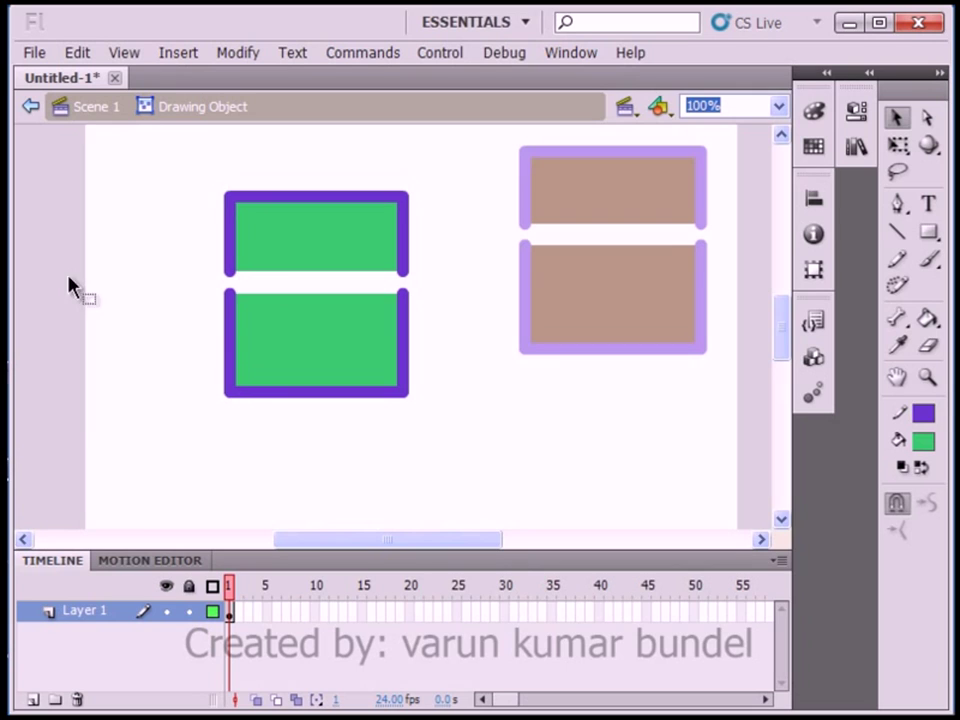
- Return to Scene 1 and move the split green object as one unit slightly to the left
click(96, 110)
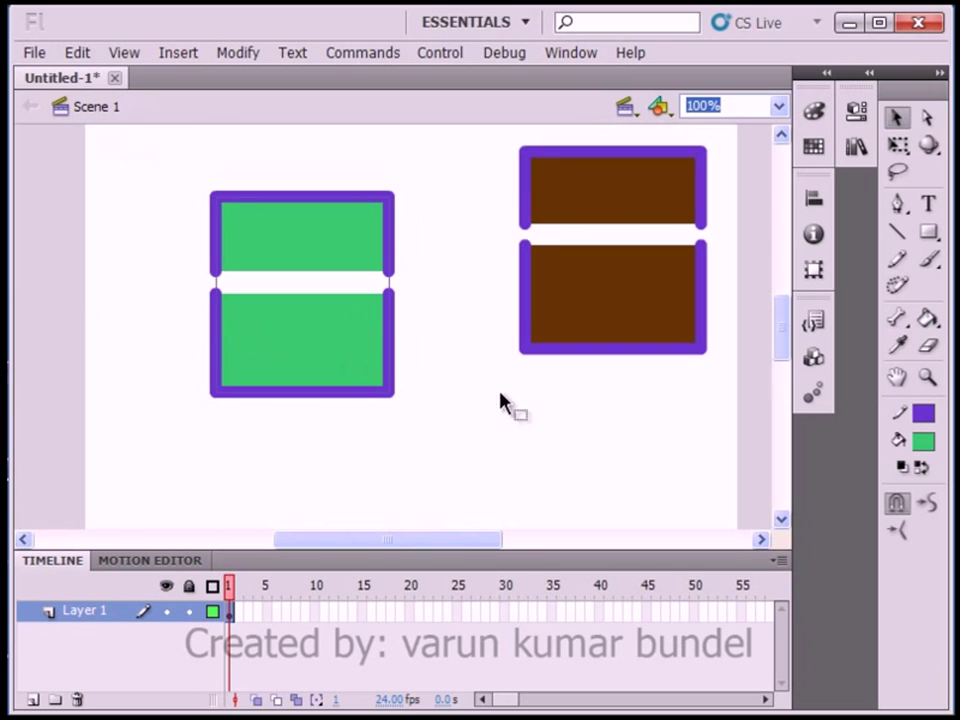
drag(240, 367, 302, 313)
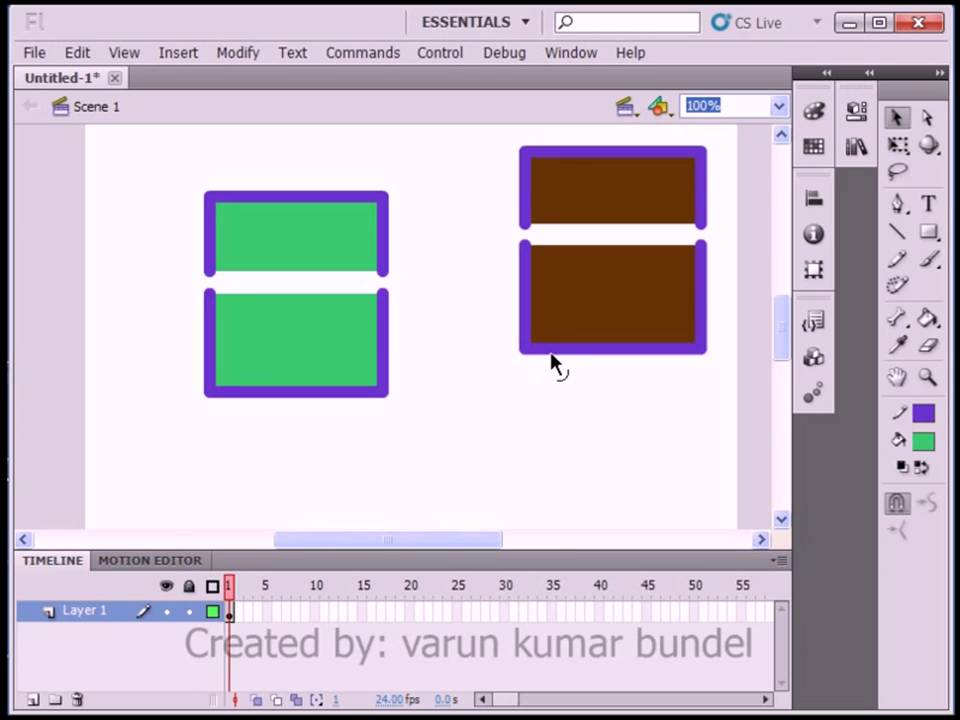
- Bend the lower brown shape's bottom edge into a downward curve and its left edge into an outward bulge
drag(551, 356, 551, 432)
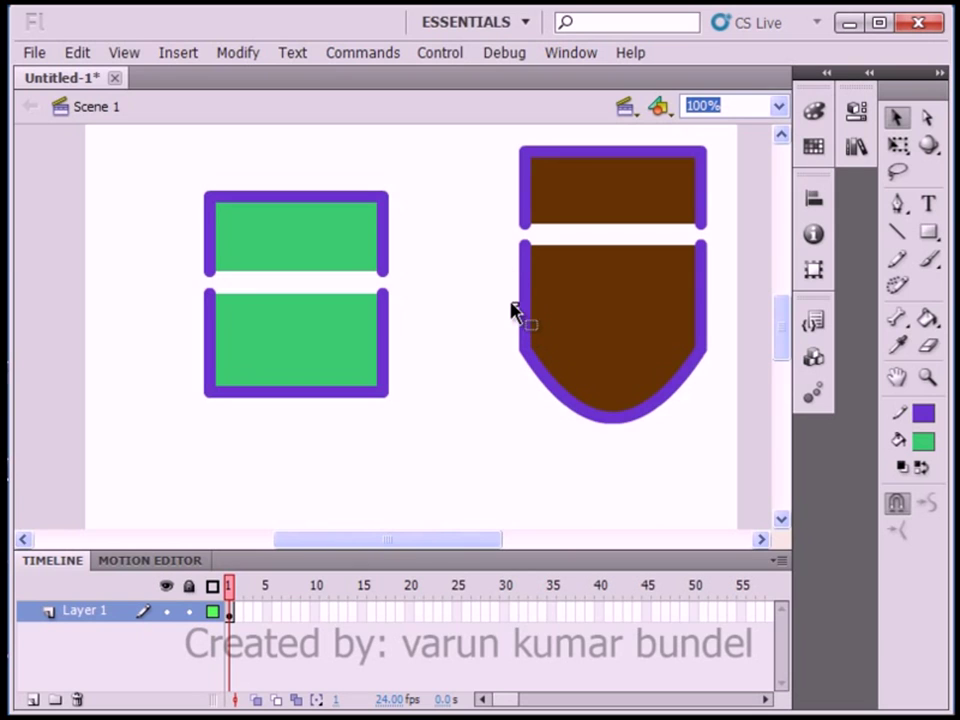
drag(527, 295, 478, 283)
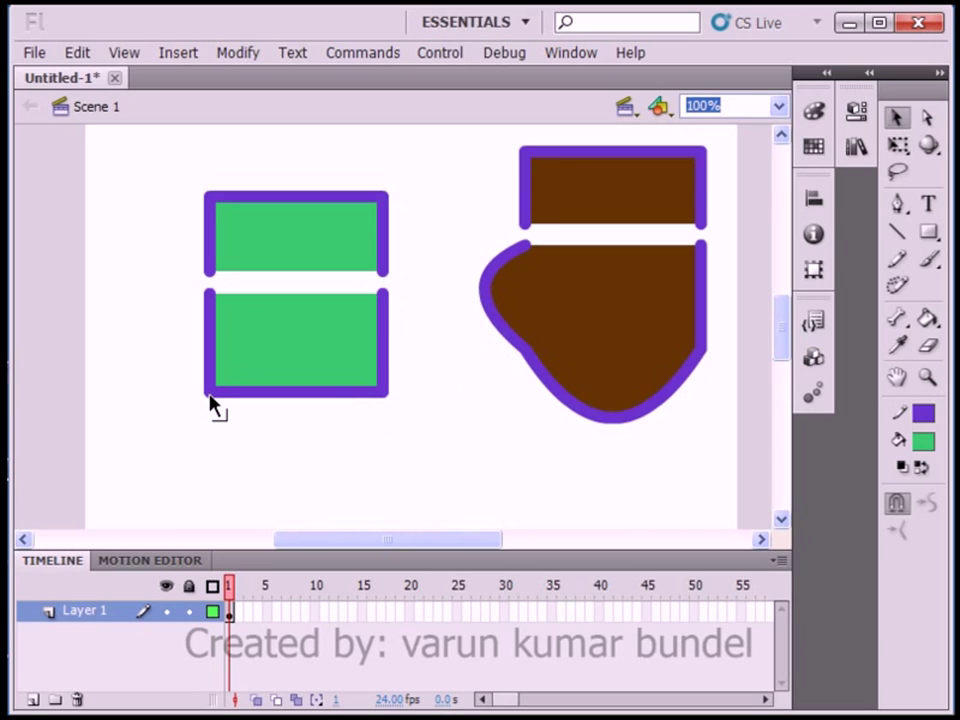
- Reshape the lower green piece by pulling its lower-left corner outward and bending its bottom and right edges into outward curves
drag(210, 402, 134, 477)
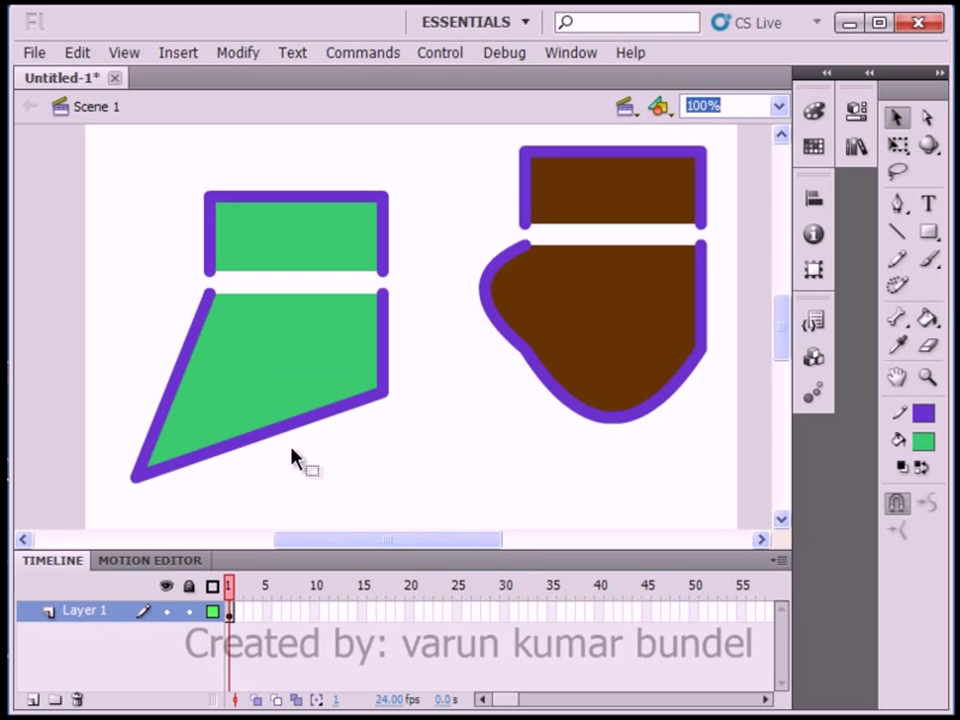
drag(293, 440, 352, 508)
drag(392, 360, 421, 352)
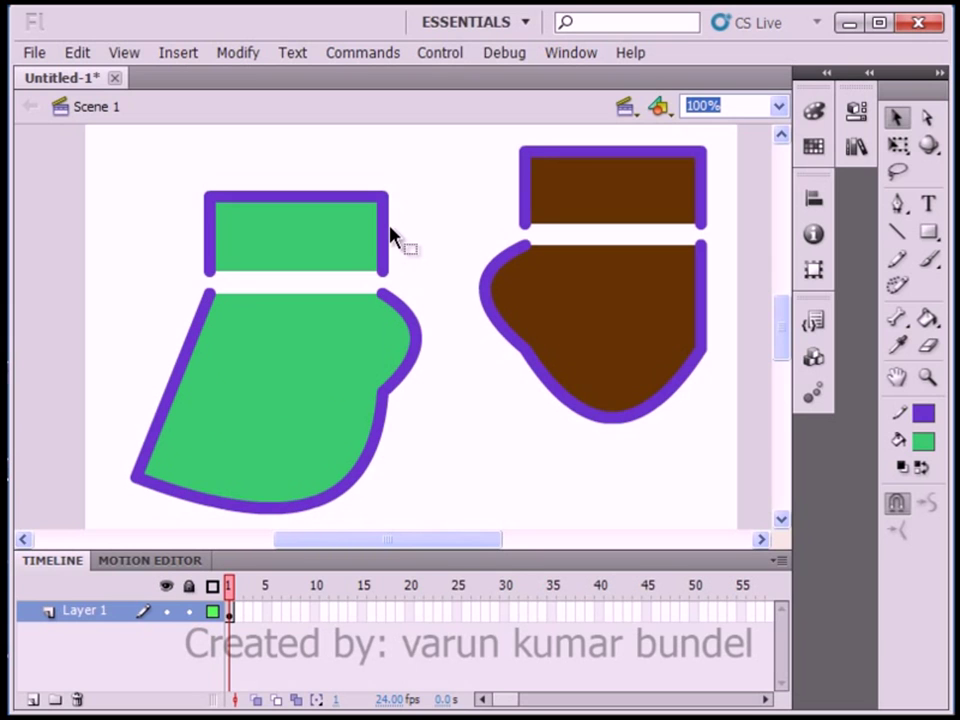